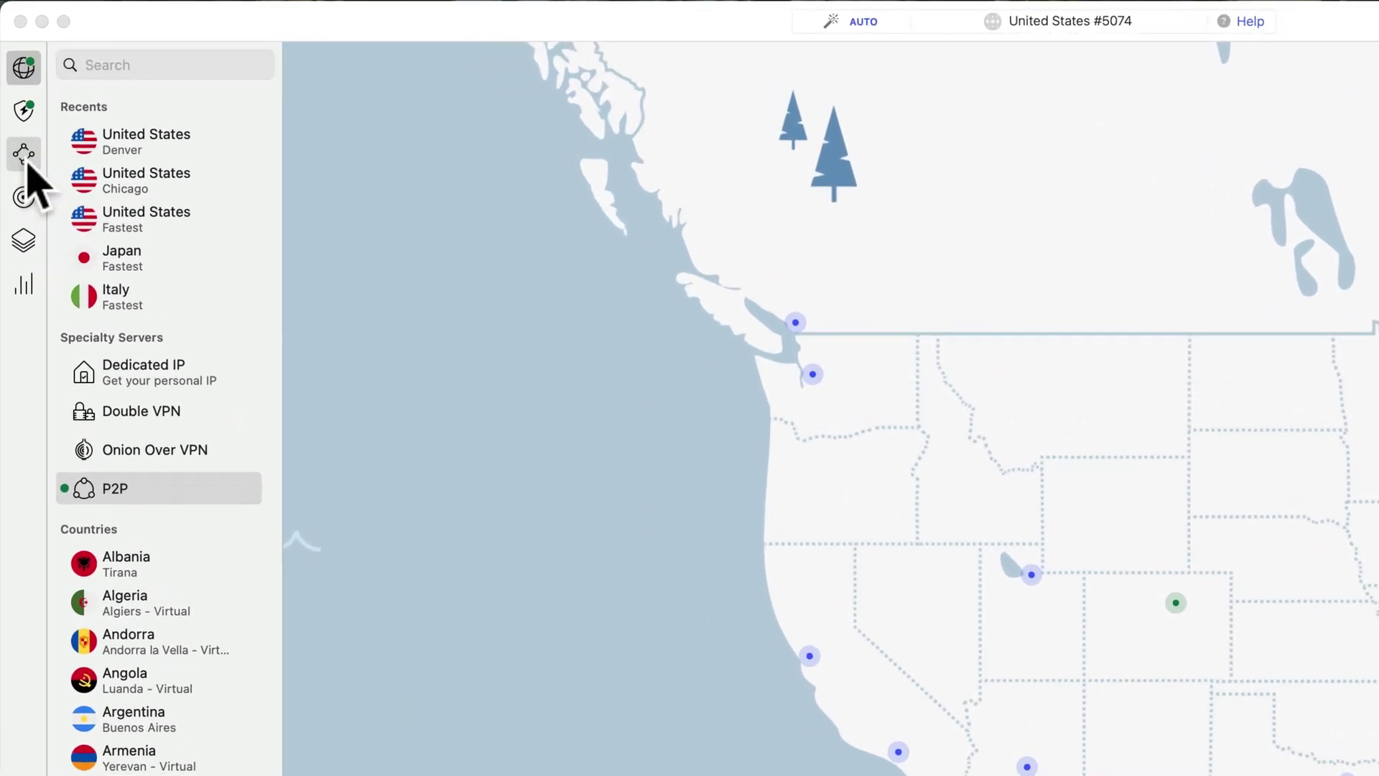
Step: Try switching on Meshnet from its overview and acknowledge the warning that auto-connect must be off
{"action": "left_click", "coordinate": [24, 153]}
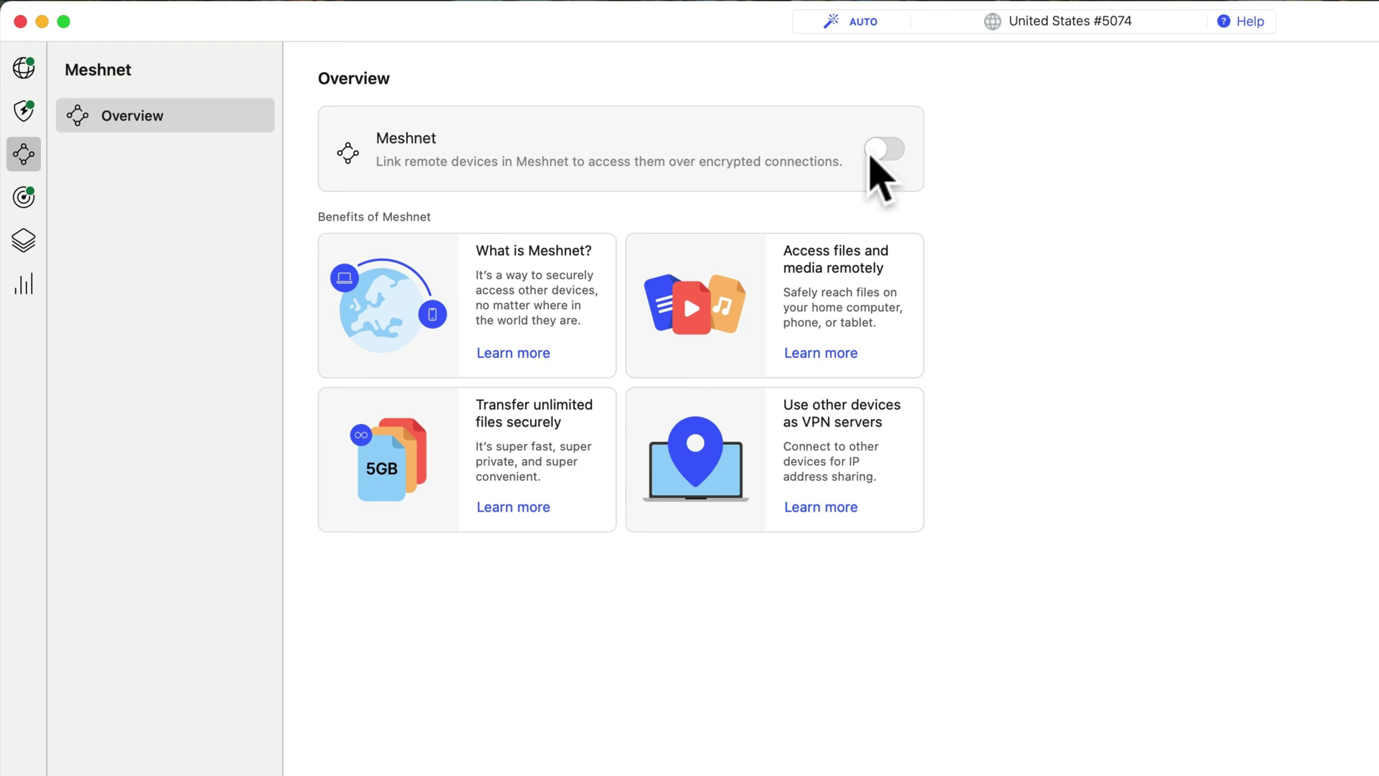
{"action": "left_click", "coordinate": [880, 149]}
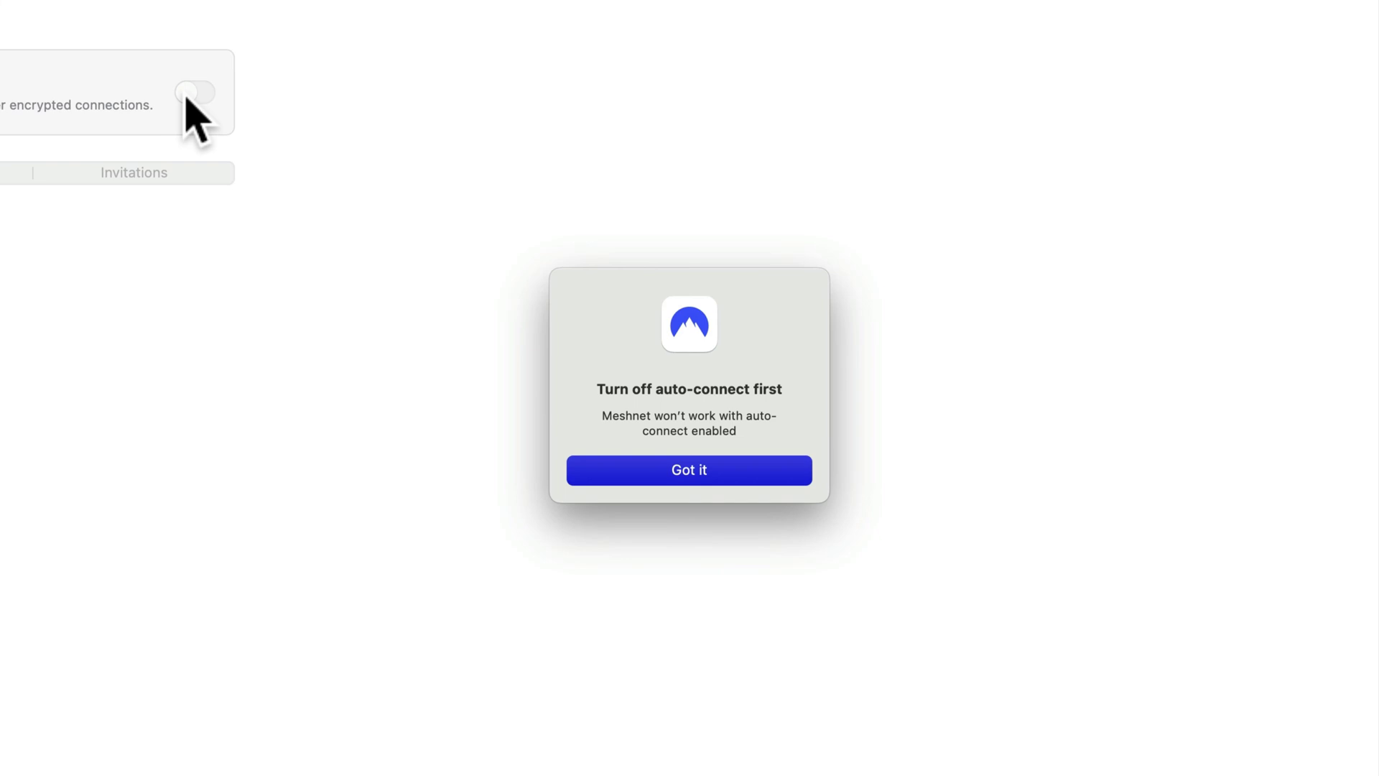
{"action": "left_click", "coordinate": [635, 479]}
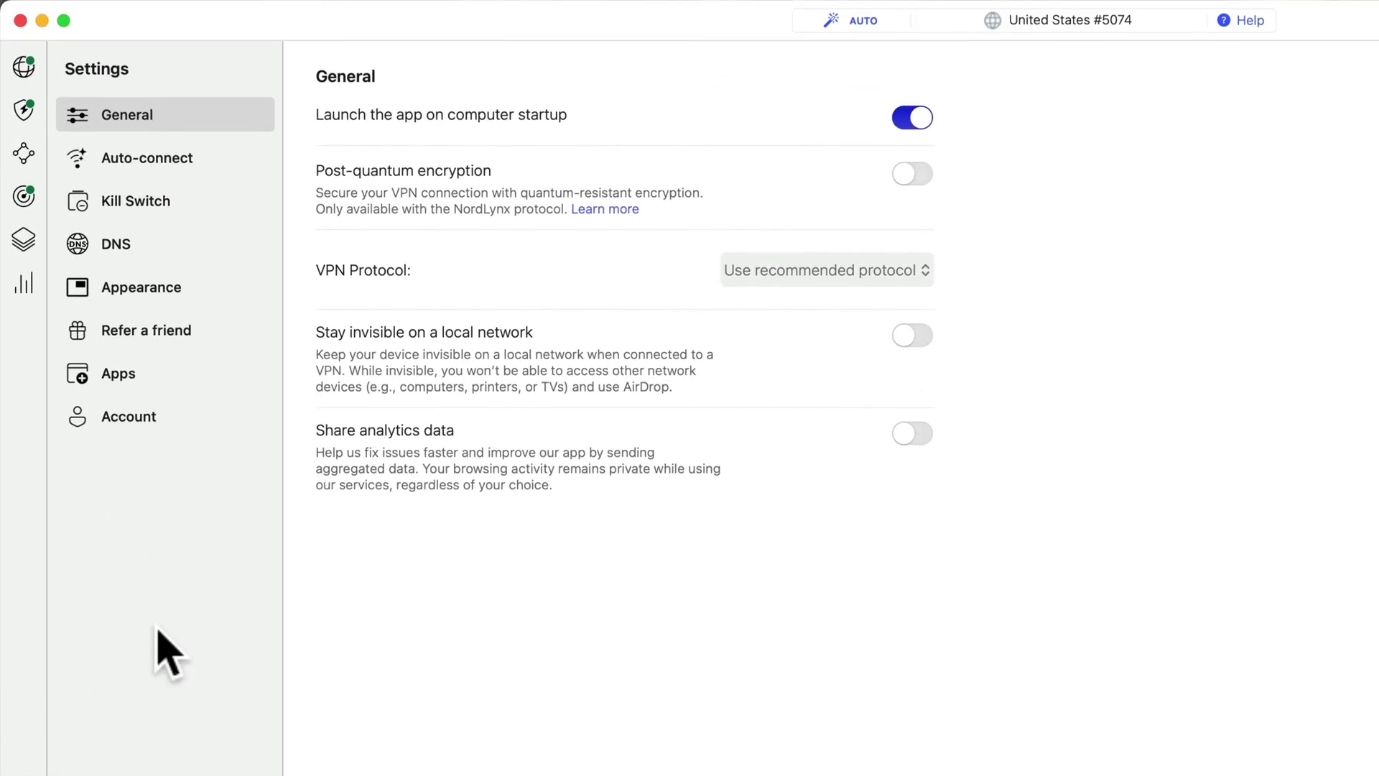
Step: Switch off auto-connect 'When using untrusted network' and go back to the Meshnet overview
{"action": "left_click", "coordinate": [135, 159]}
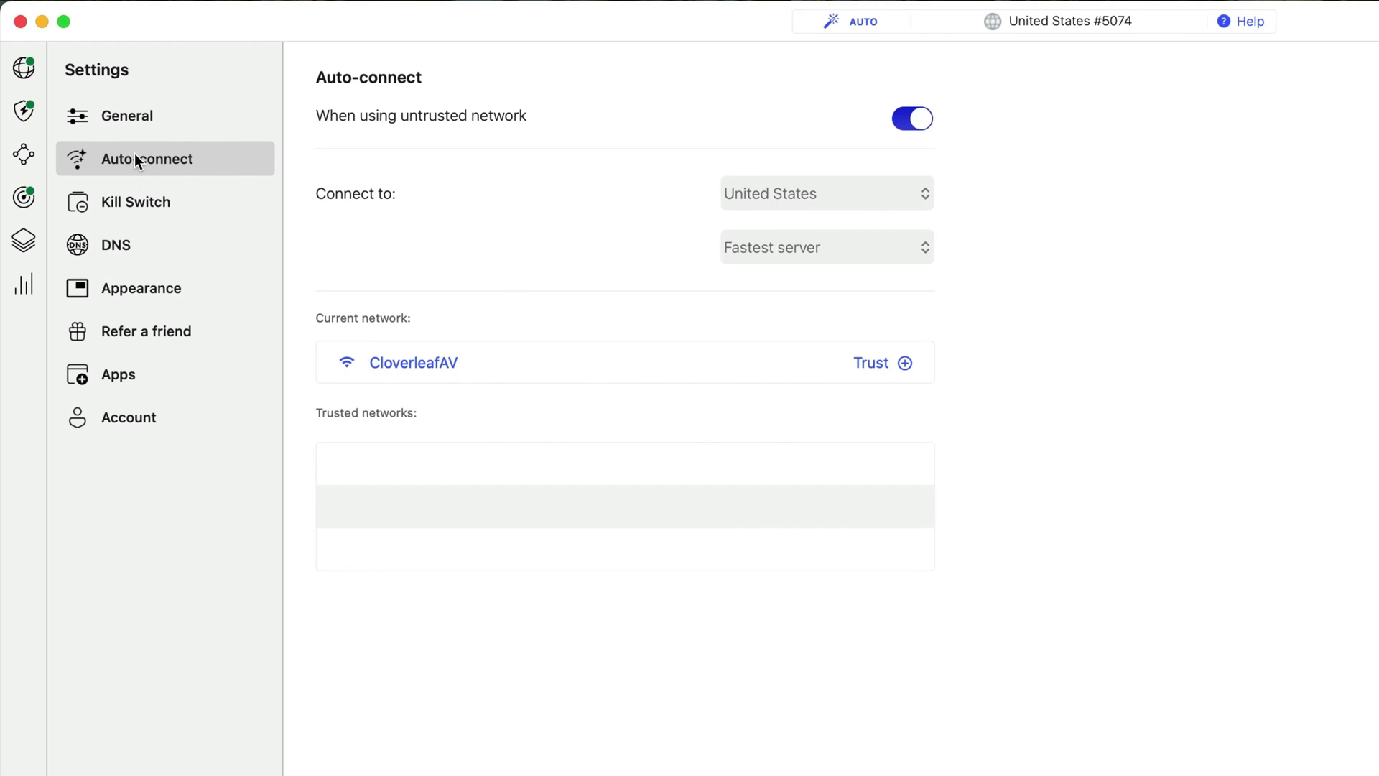
{"action": "left_click", "coordinate": [920, 125]}
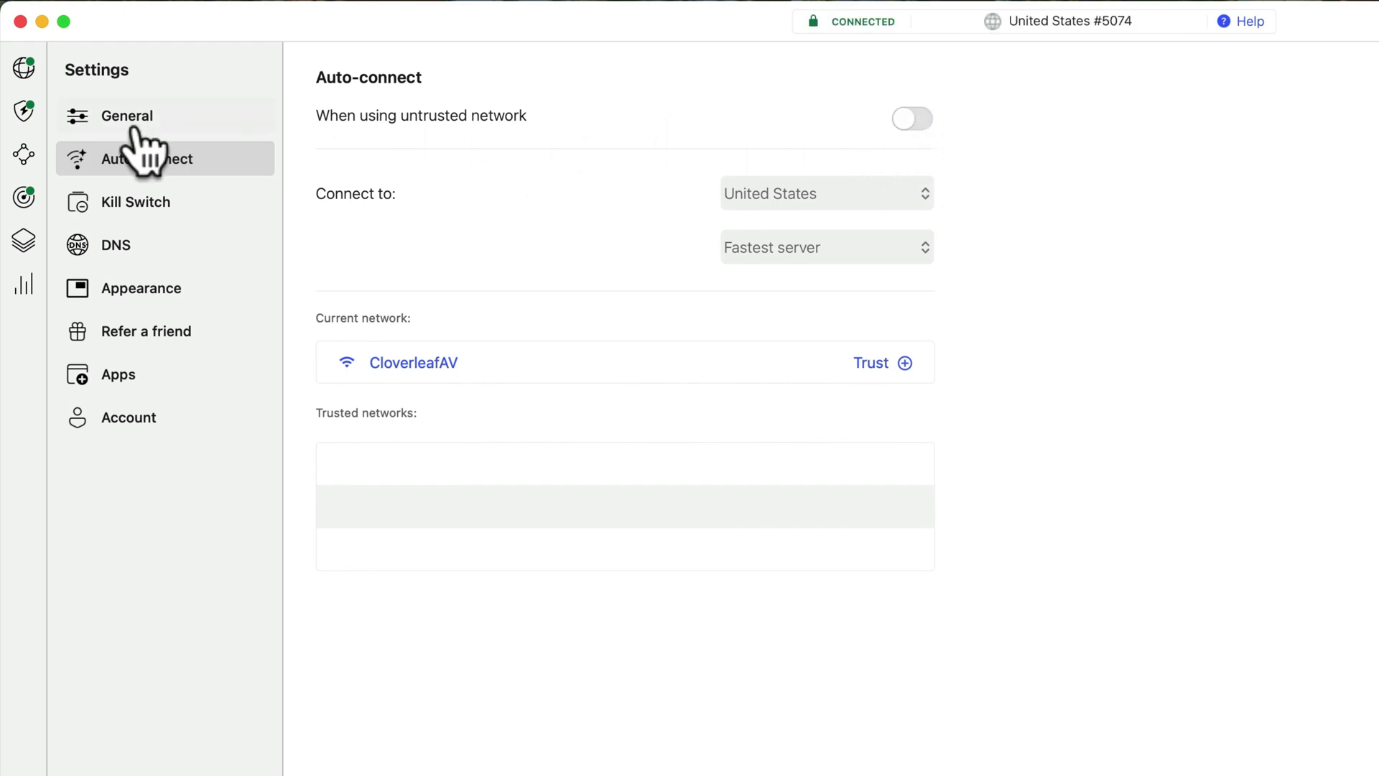
{"action": "left_click", "coordinate": [29, 157]}
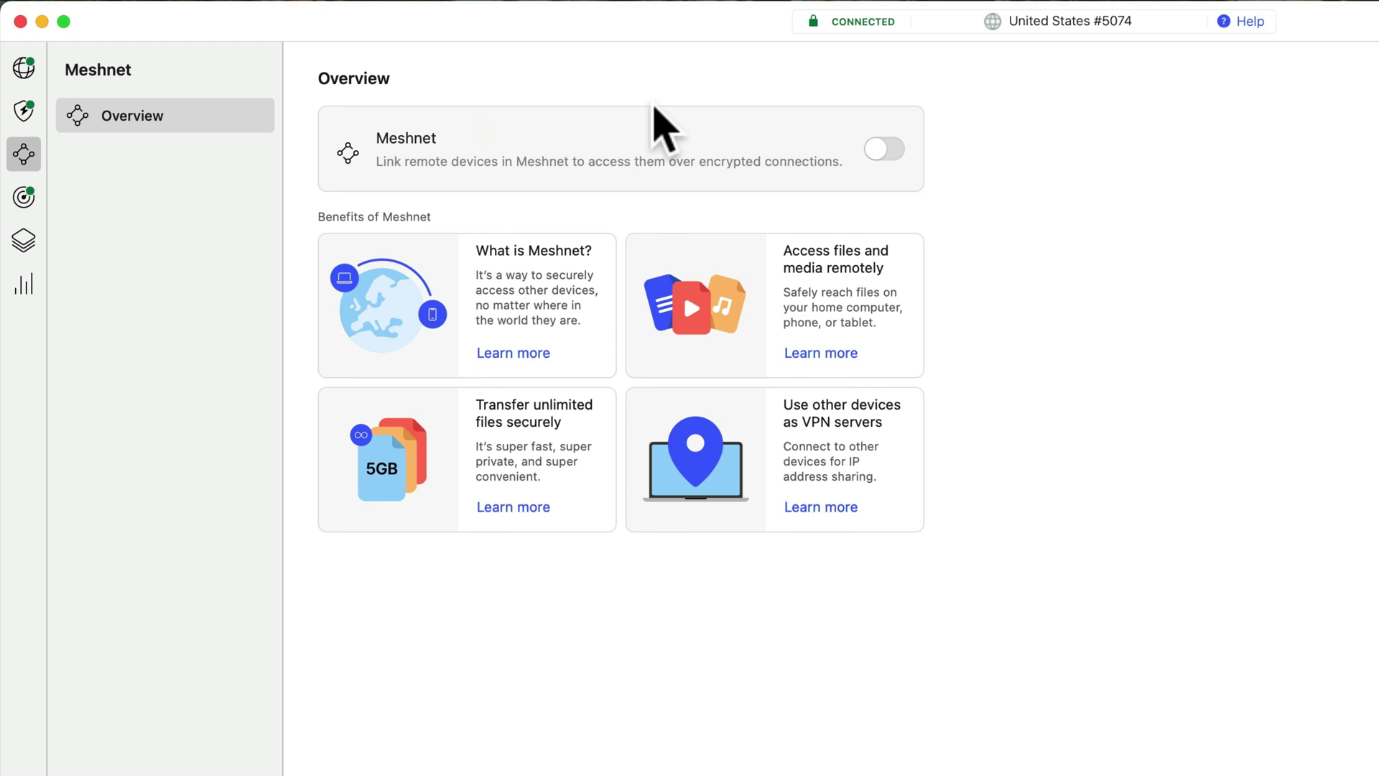
Step: Turn Meshnet on, reconnecting to United States #6903, then select the Mac's Meshnet device name
{"action": "left_click", "coordinate": [879, 153]}
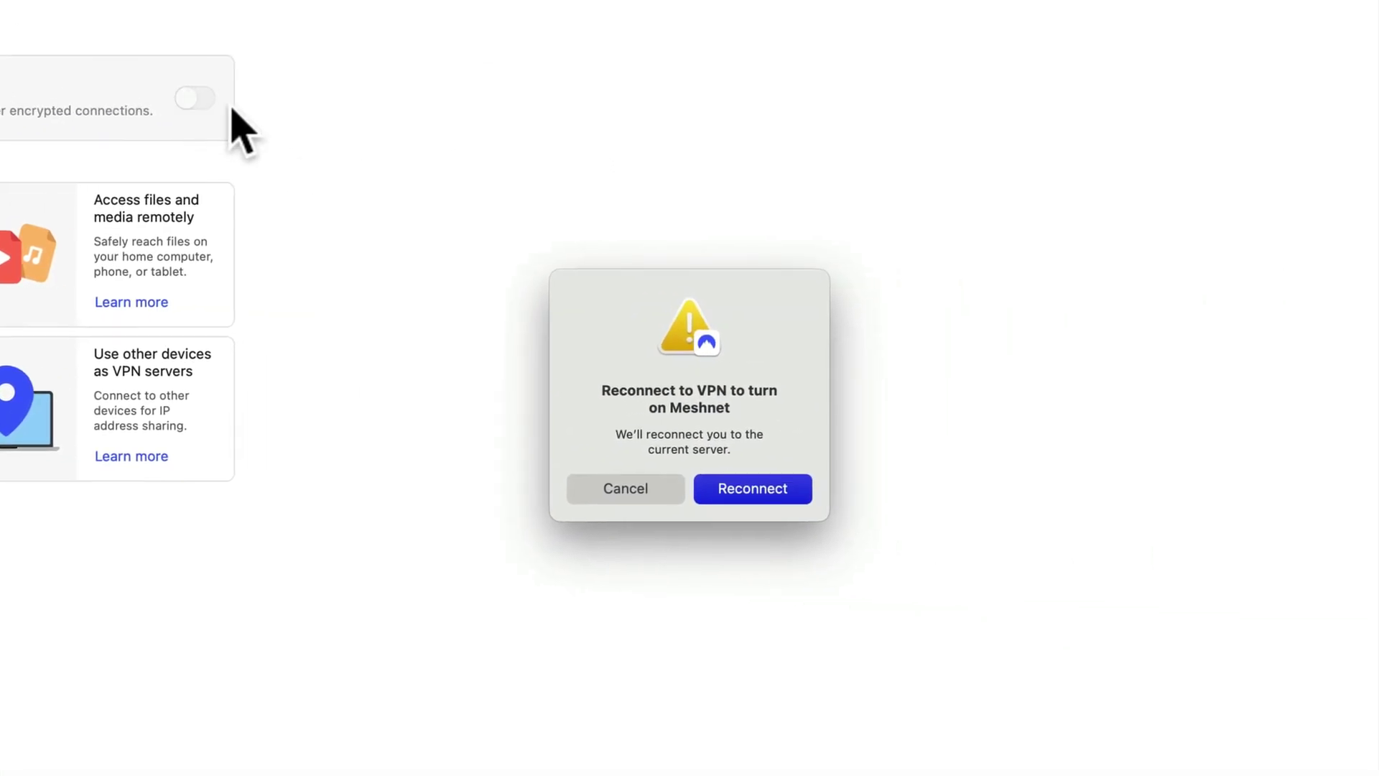
{"action": "left_click", "coordinate": [747, 497]}
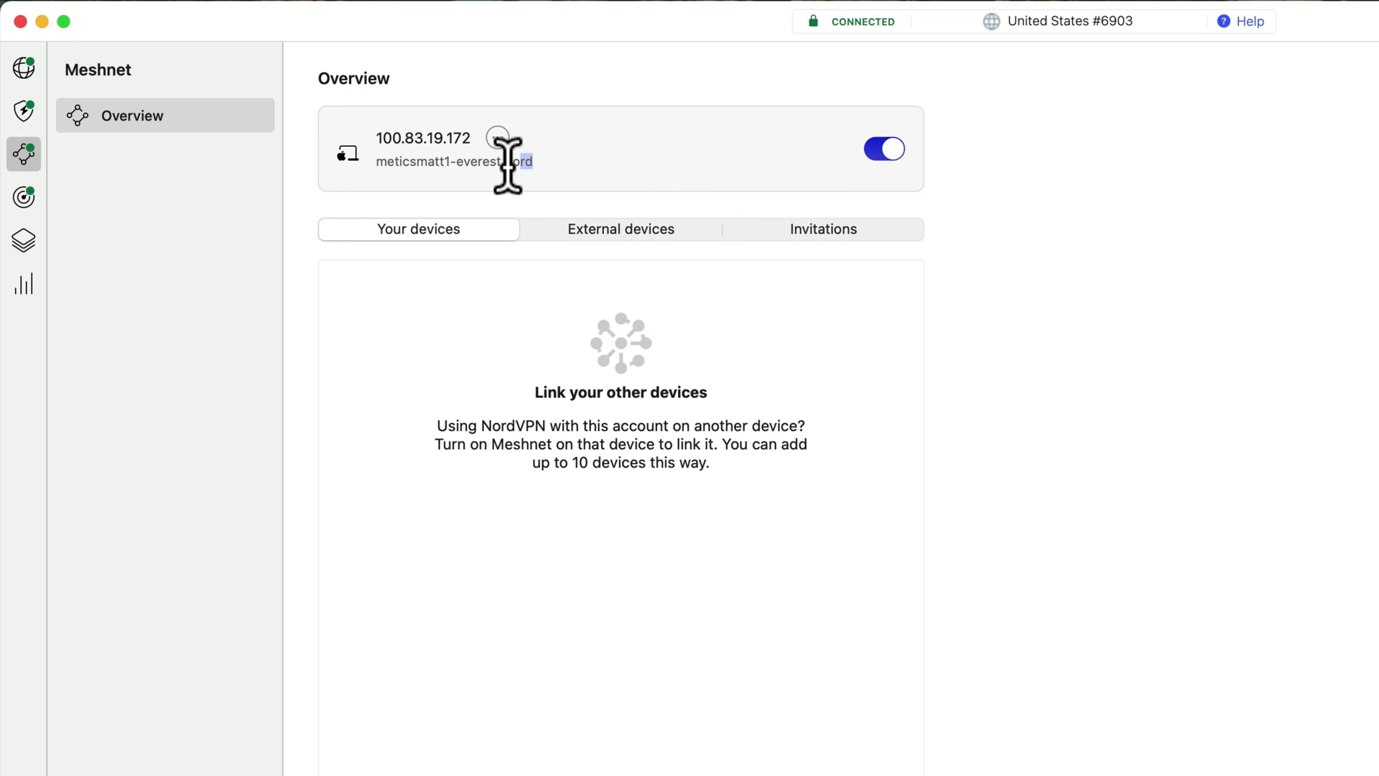
{"action": "triple_click", "coordinate": [383, 164]}
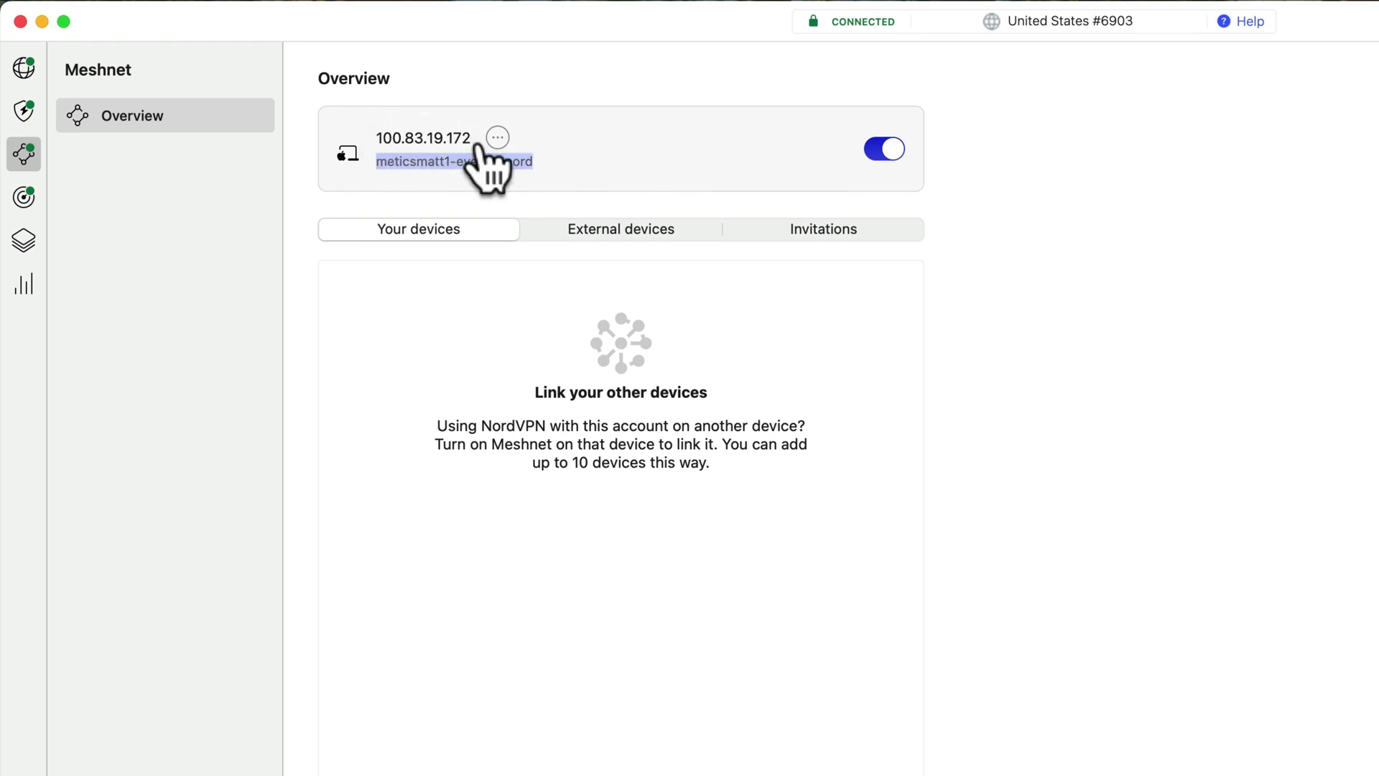
Step: In the iPhone NordVPN app, set Auto-connect to Off and open Meshnet from the Profile shortcuts
{"action": "left_click", "coordinate": [609, 153]}
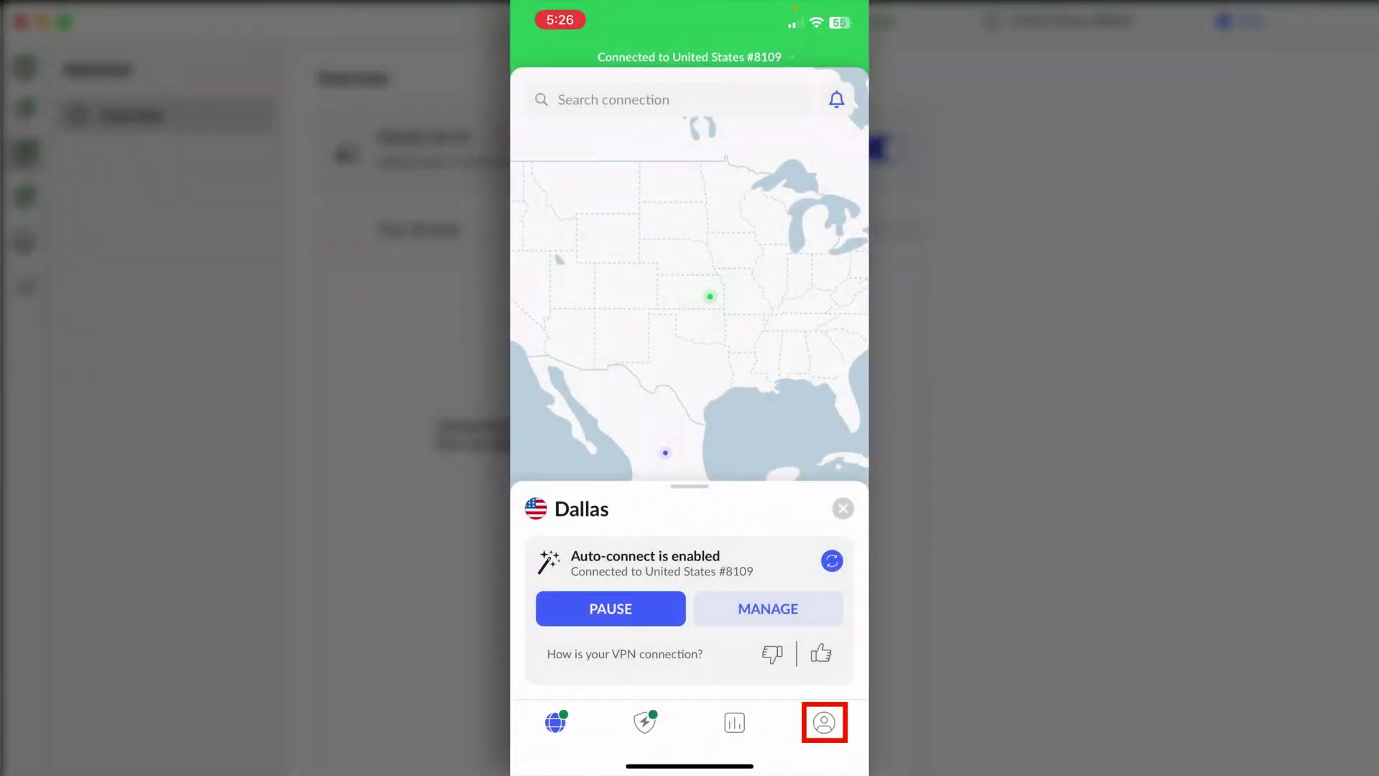
{"action": "left_click", "coordinate": [823, 722]}
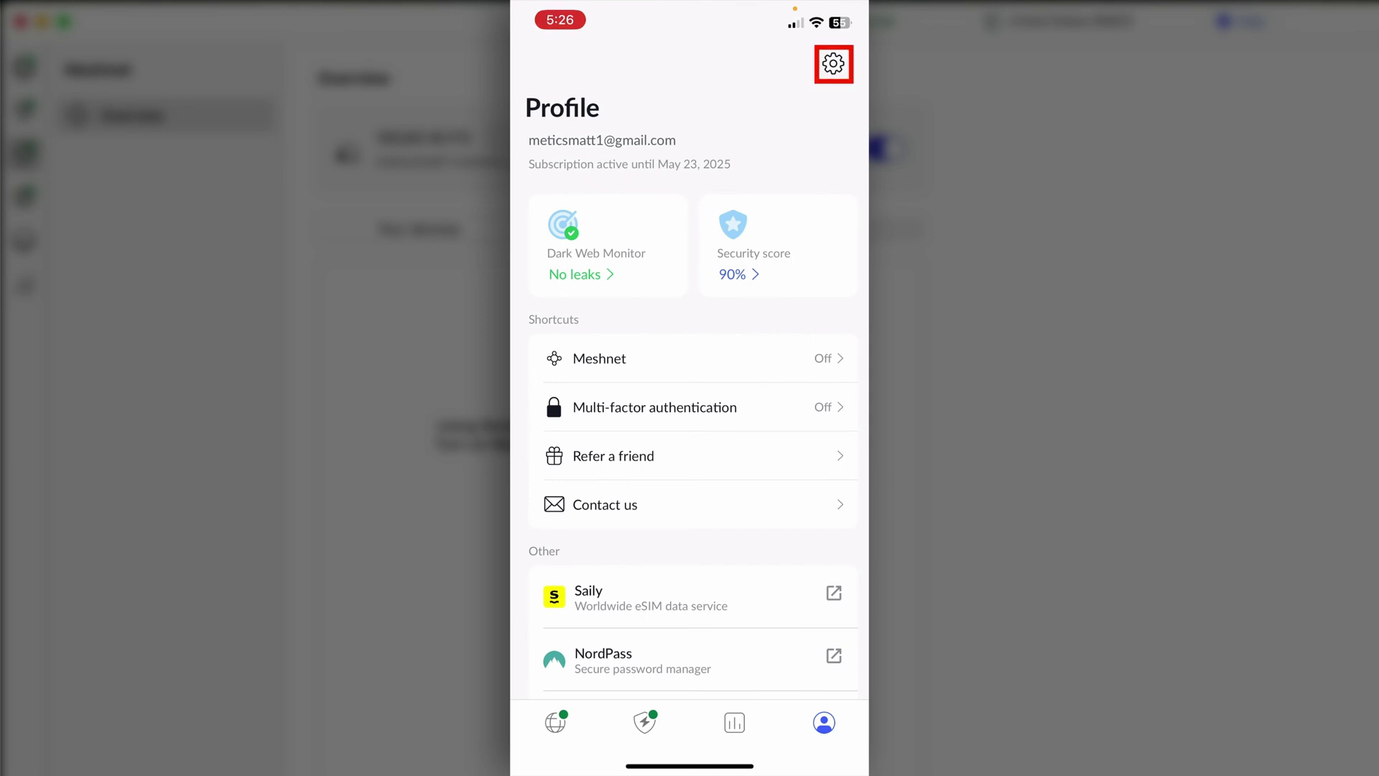
{"action": "left_click", "coordinate": [833, 63]}
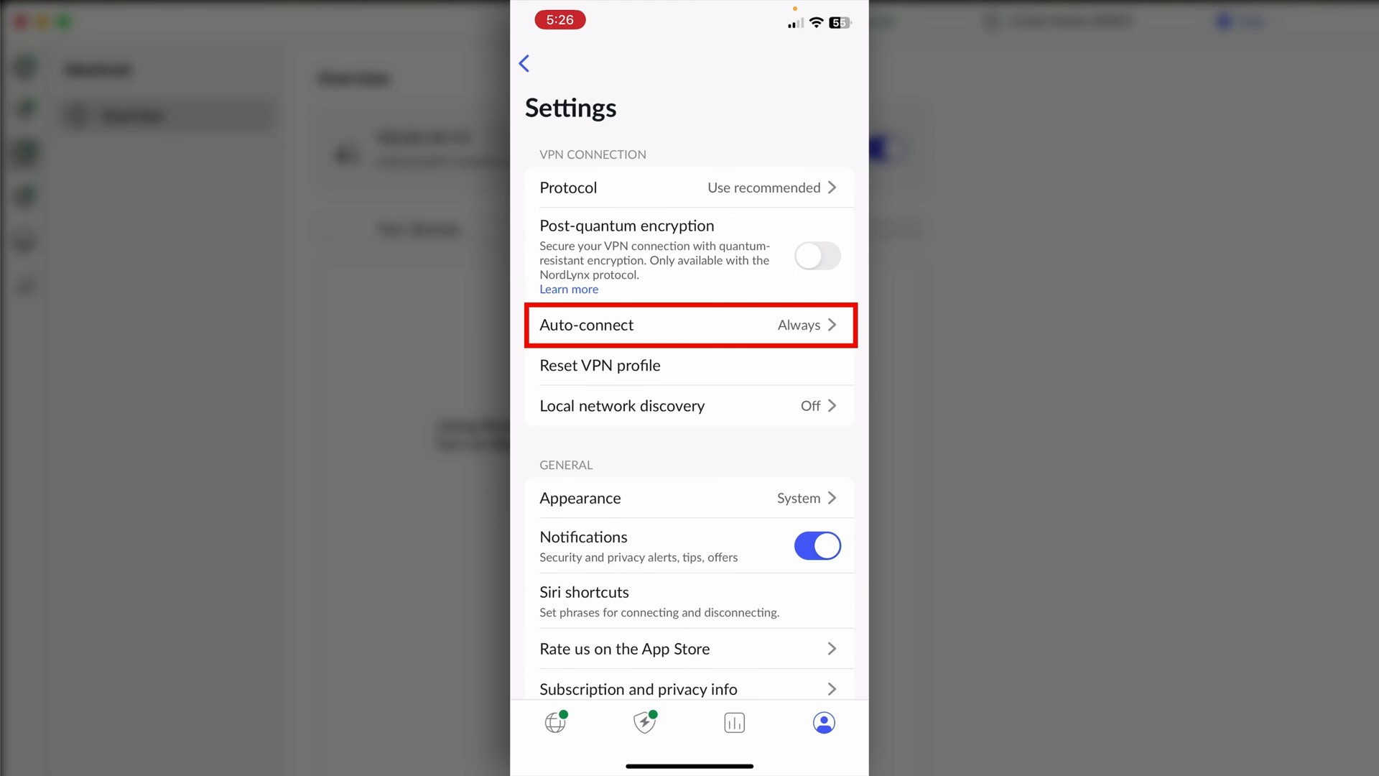
{"action": "left_click", "coordinate": [689, 325]}
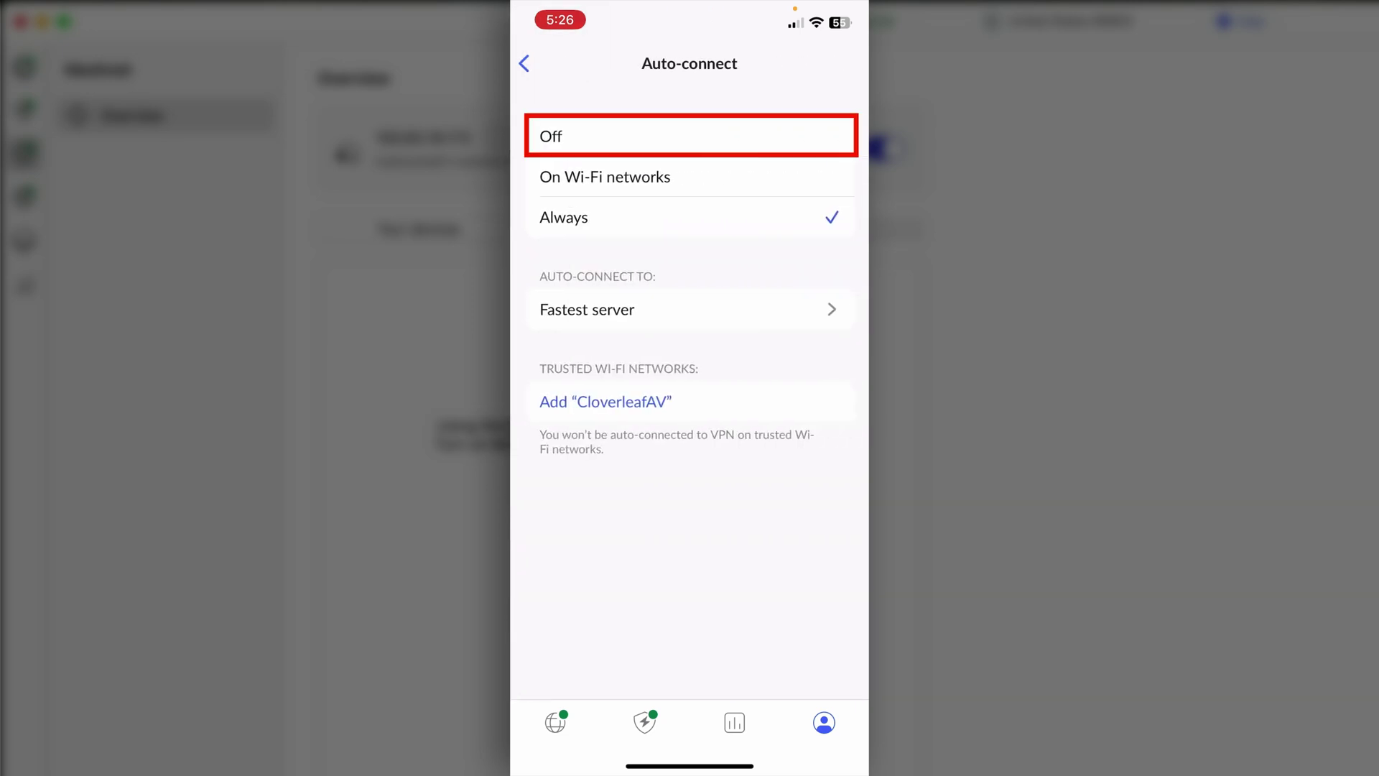
{"action": "left_click", "coordinate": [551, 136]}
{"action": "left_click", "coordinate": [524, 63]}
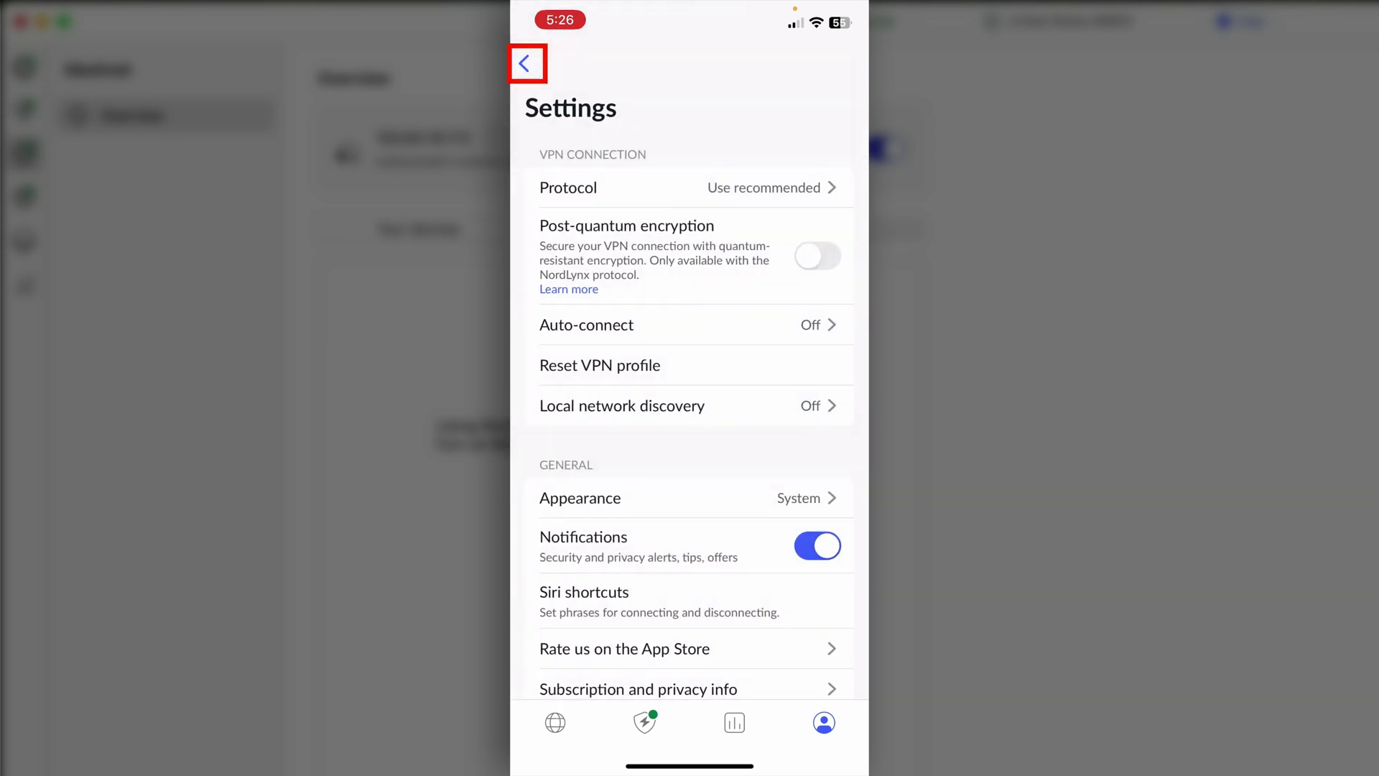
{"action": "left_click", "coordinate": [523, 63]}
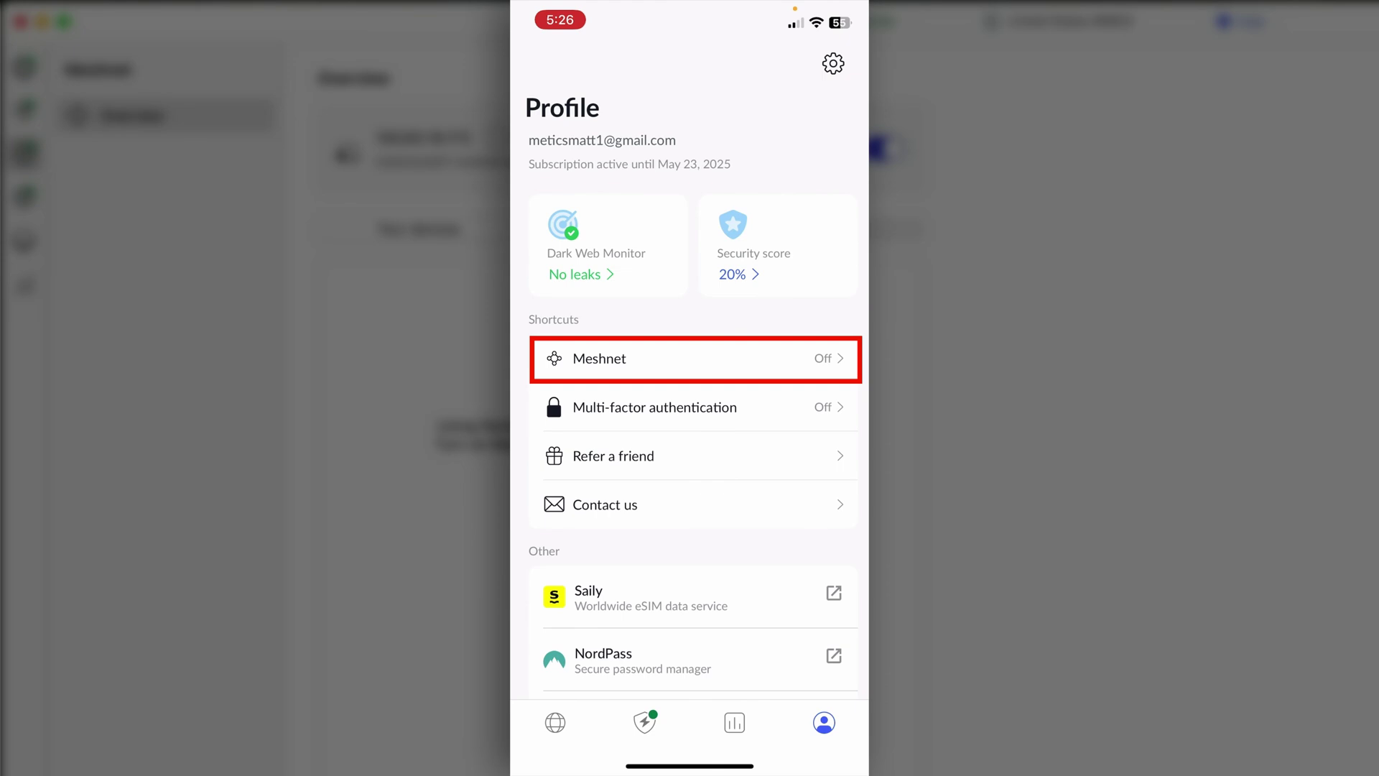
{"action": "left_click", "coordinate": [689, 357]}
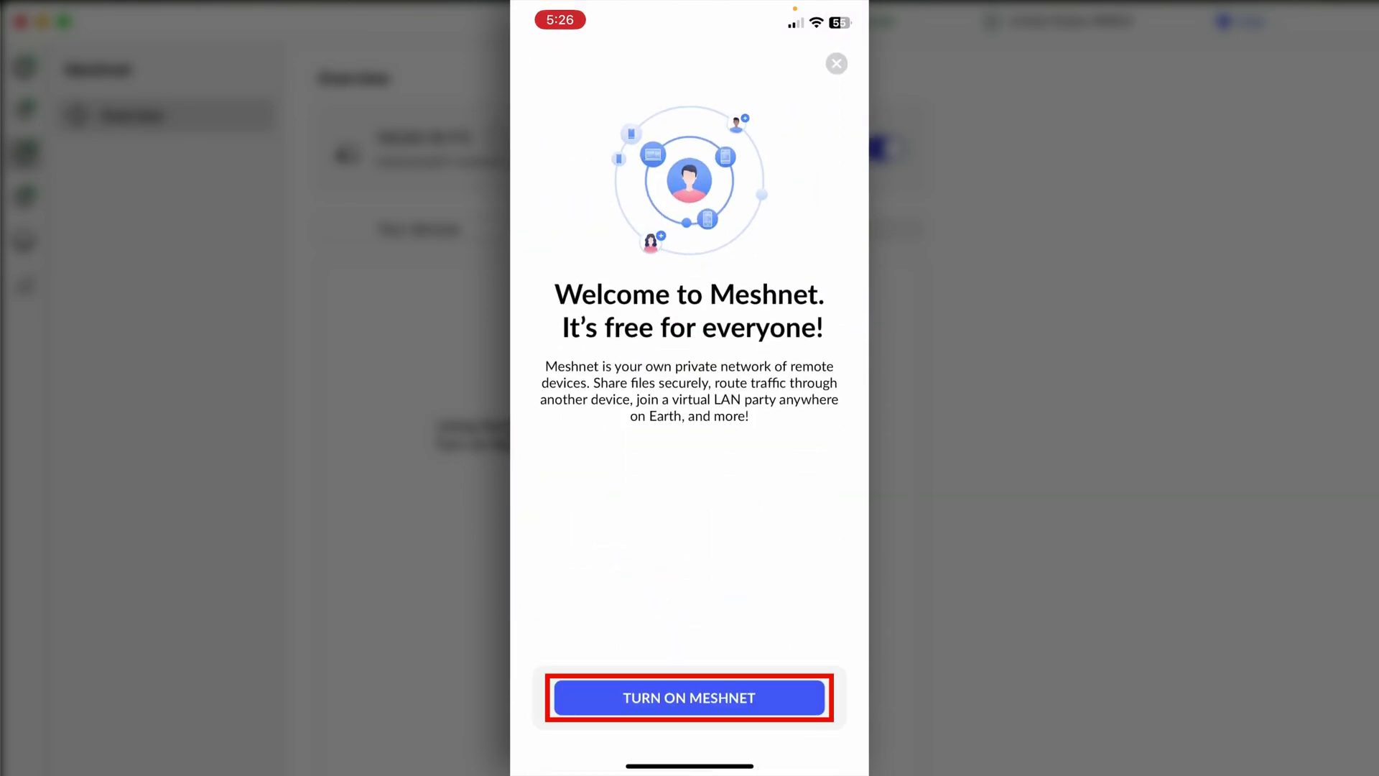
Step: Turn on Meshnet for the iPhone, dismiss the confirmation, and scroll down to Share files
{"action": "left_click", "coordinate": [689, 697]}
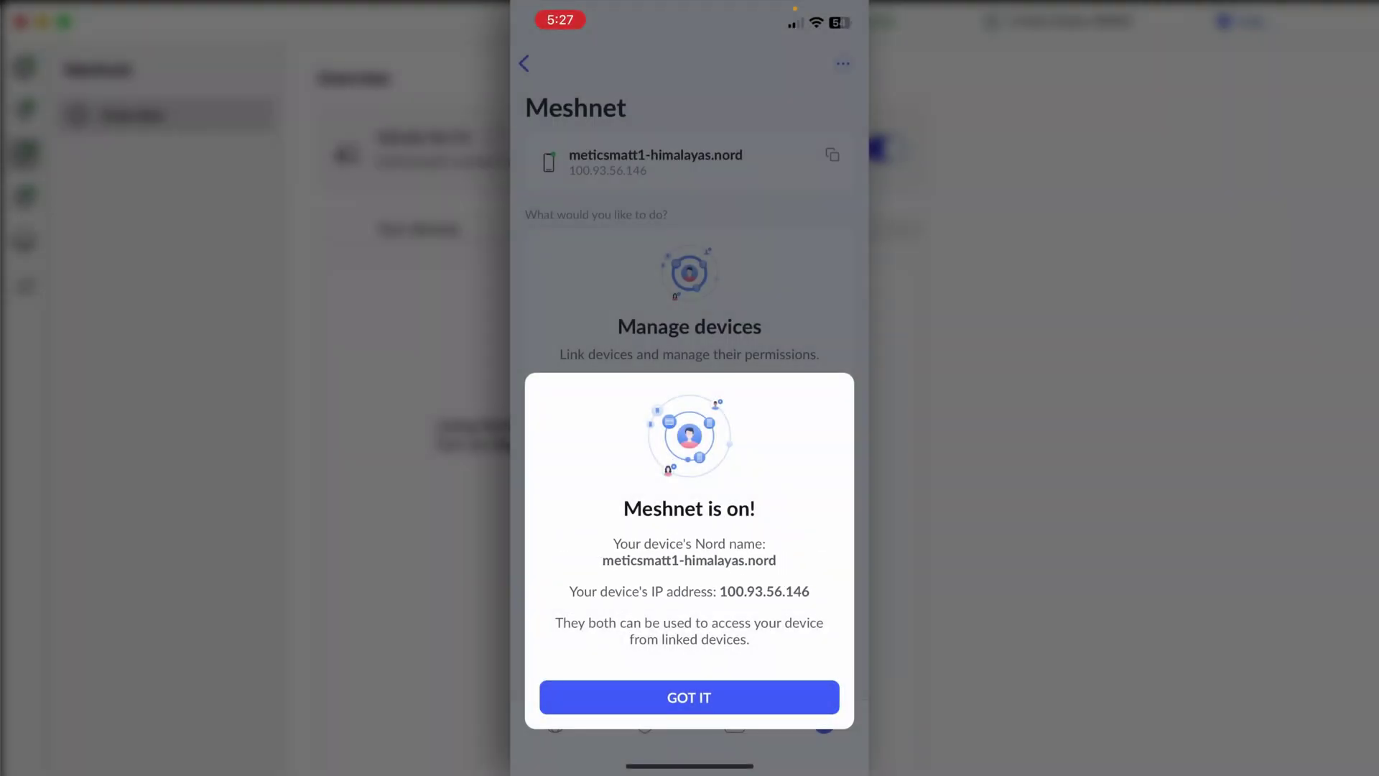
{"action": "left_click", "coordinate": [689, 697]}
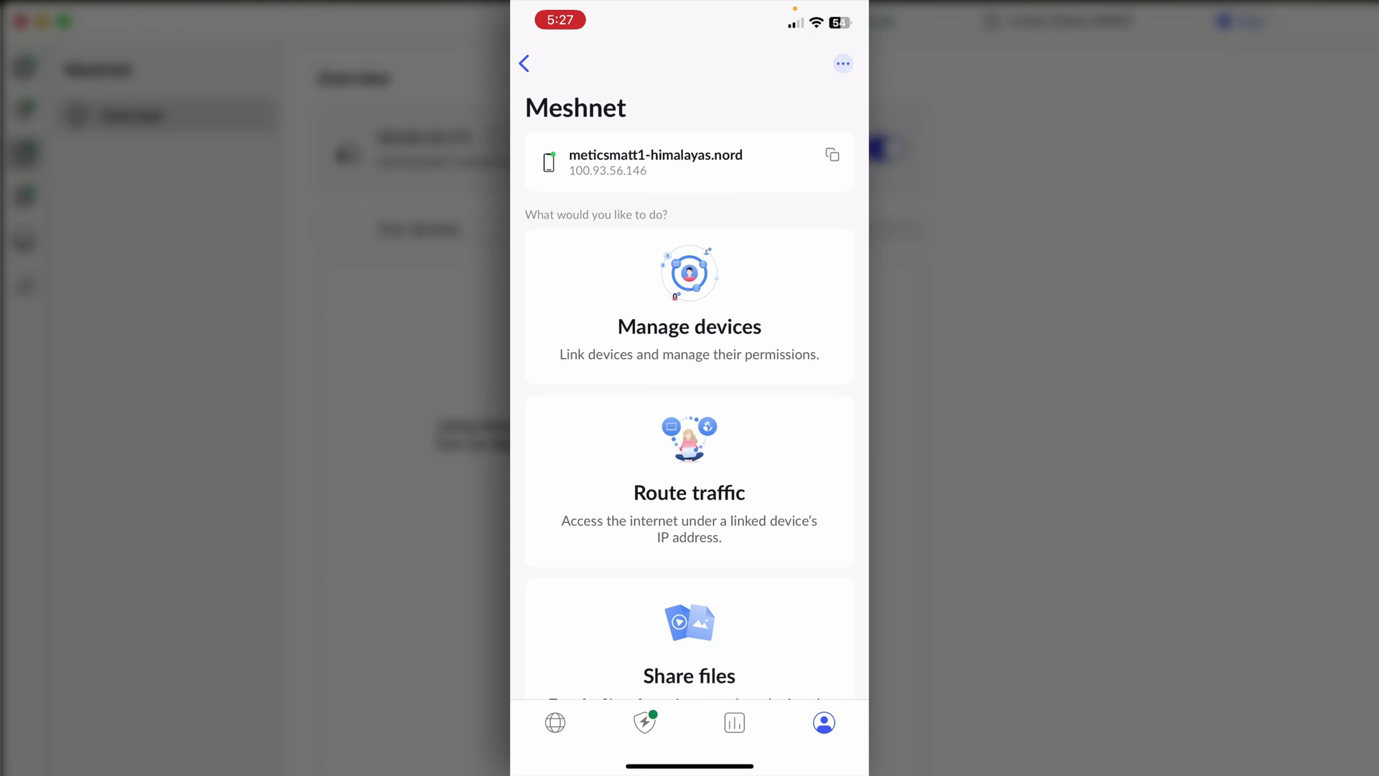
{"action": "scroll", "coordinate": [690, 431], "scroll_direction": "down", "scroll_amount": 2}
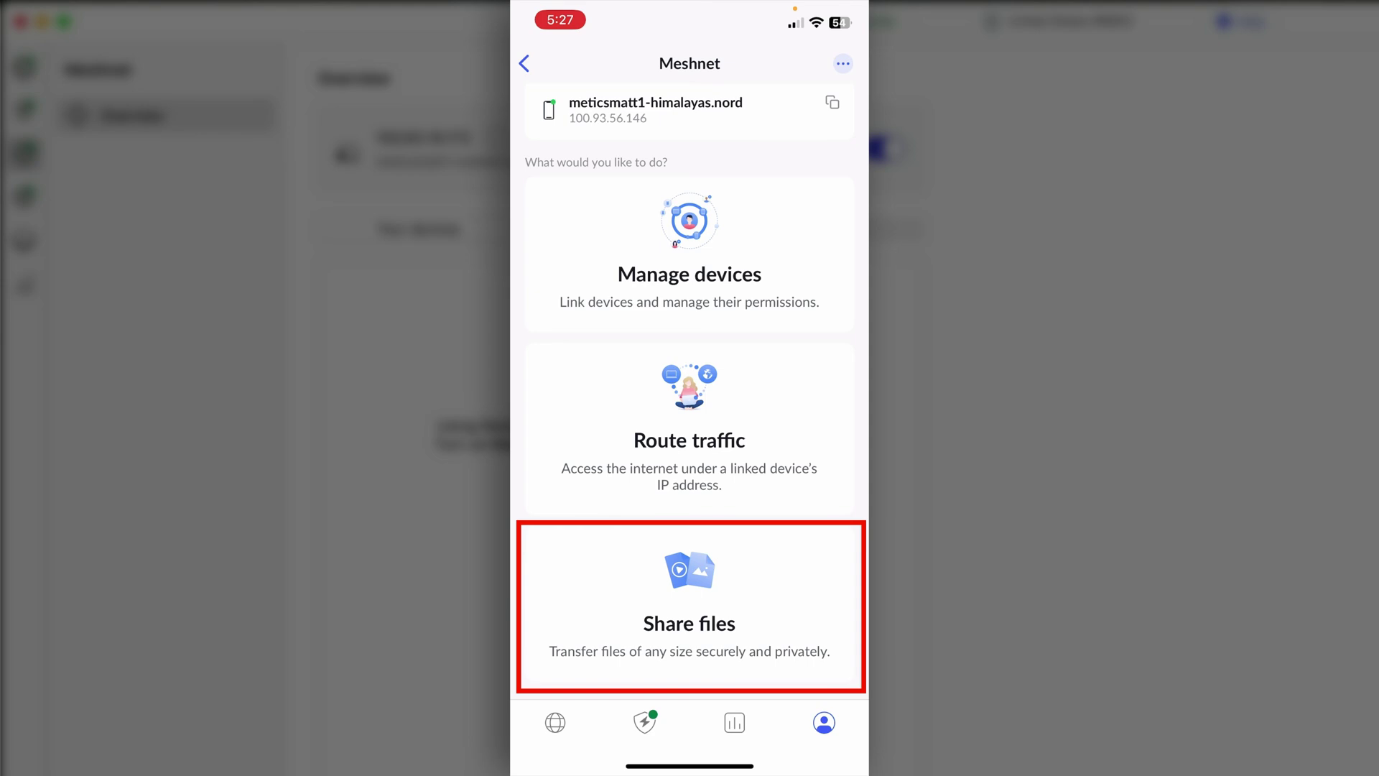
Step: Share a photo-library item: add the screen recording RPReplay_Final1745445602.mp4 (146.1MB) to the sheet
{"action": "left_click", "coordinate": [689, 603]}
{"action": "left_click", "coordinate": [690, 622]}
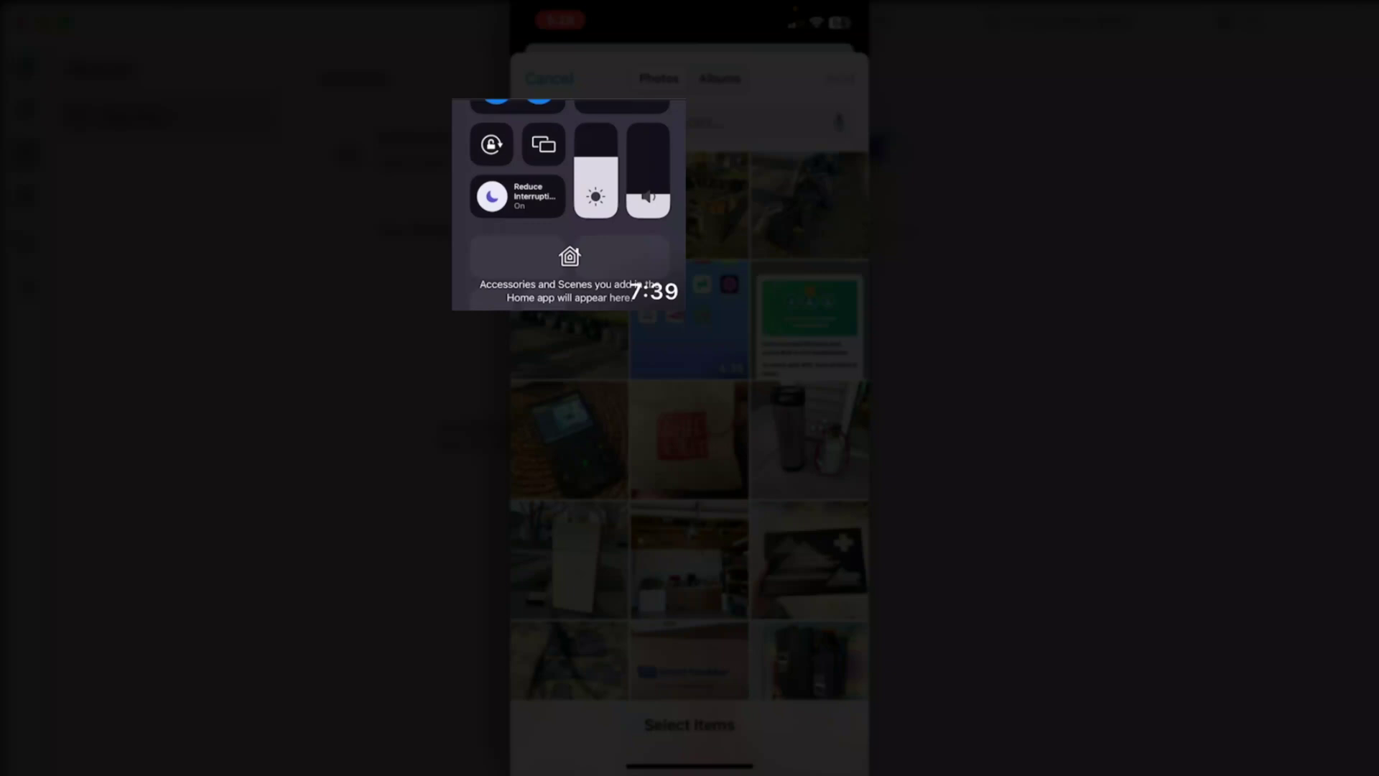
{"action": "left_click", "coordinate": [569, 206]}
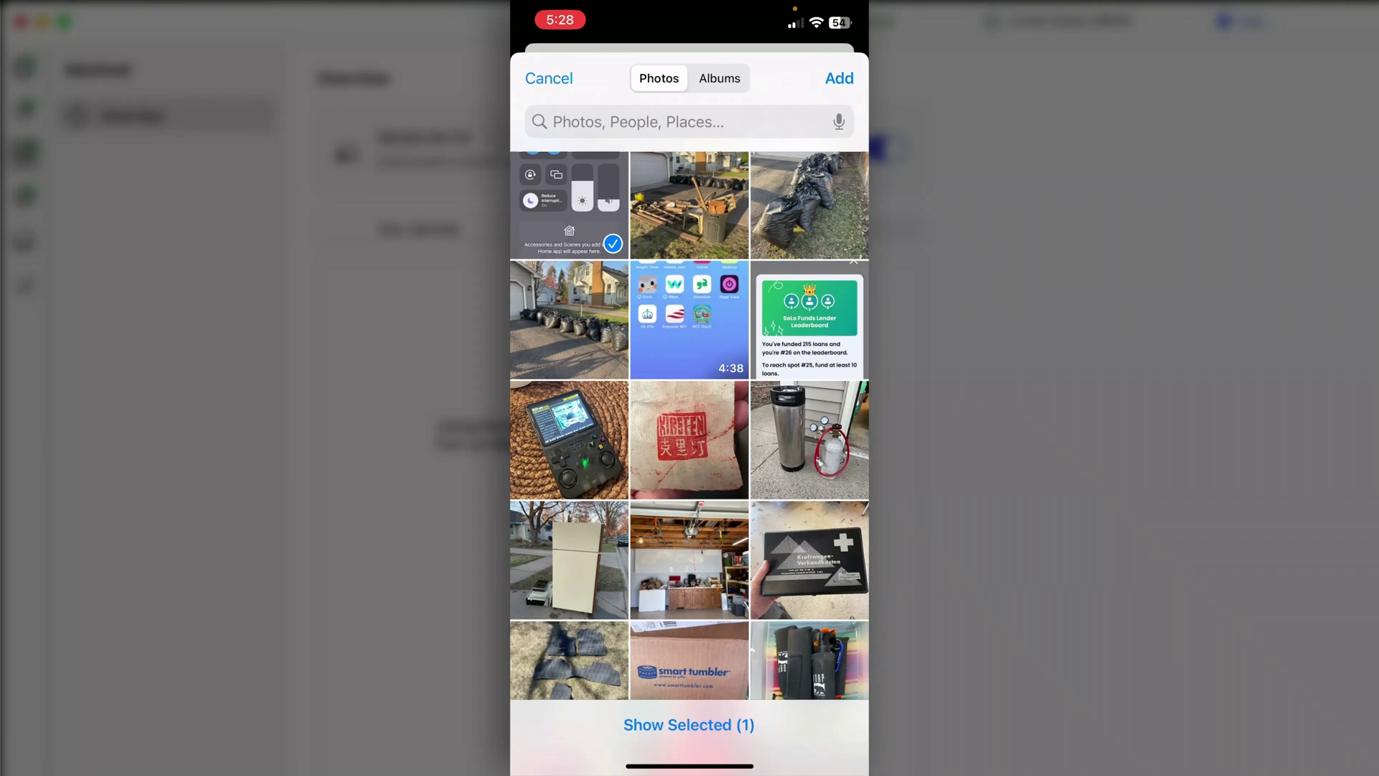
{"action": "left_click", "coordinate": [838, 78]}
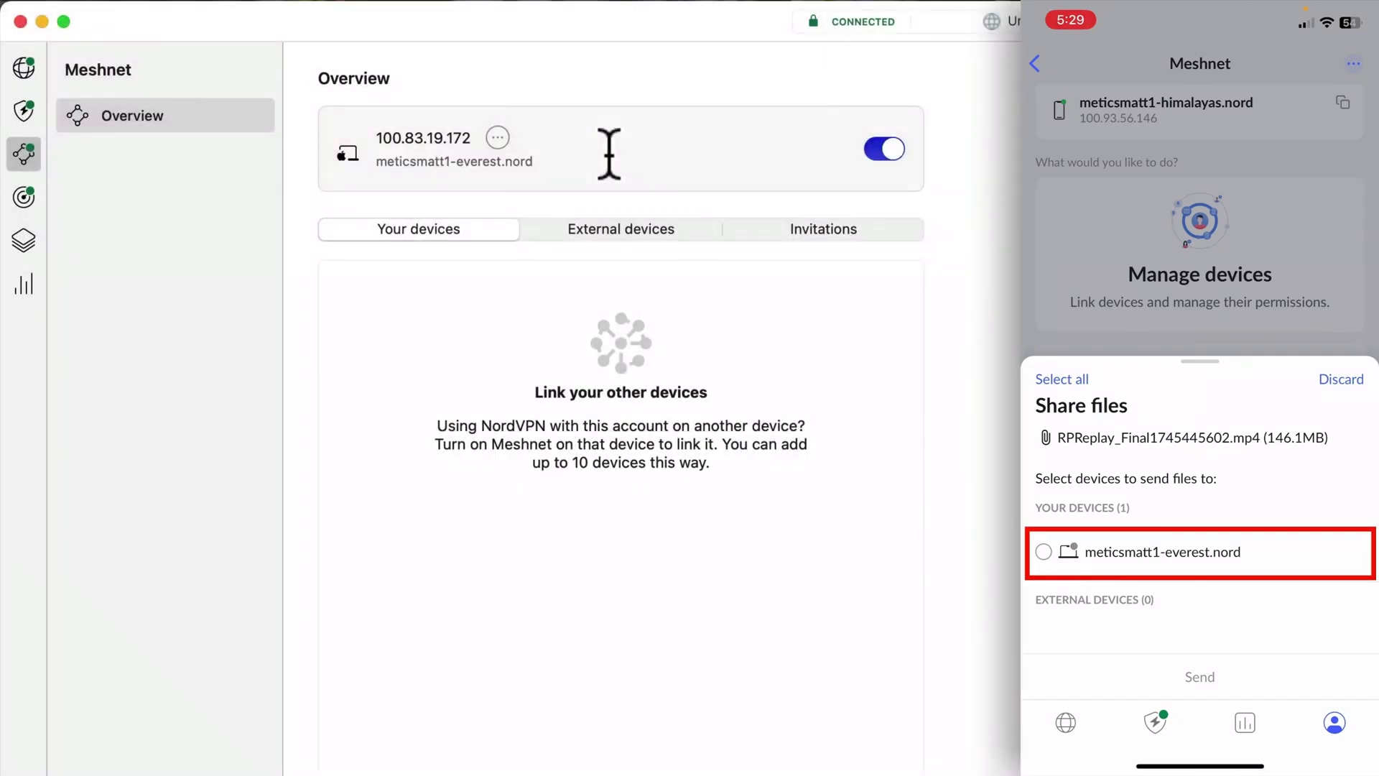
Step: Select the Mac under Your devices and send the video to it
{"action": "left_click", "coordinate": [1044, 552]}
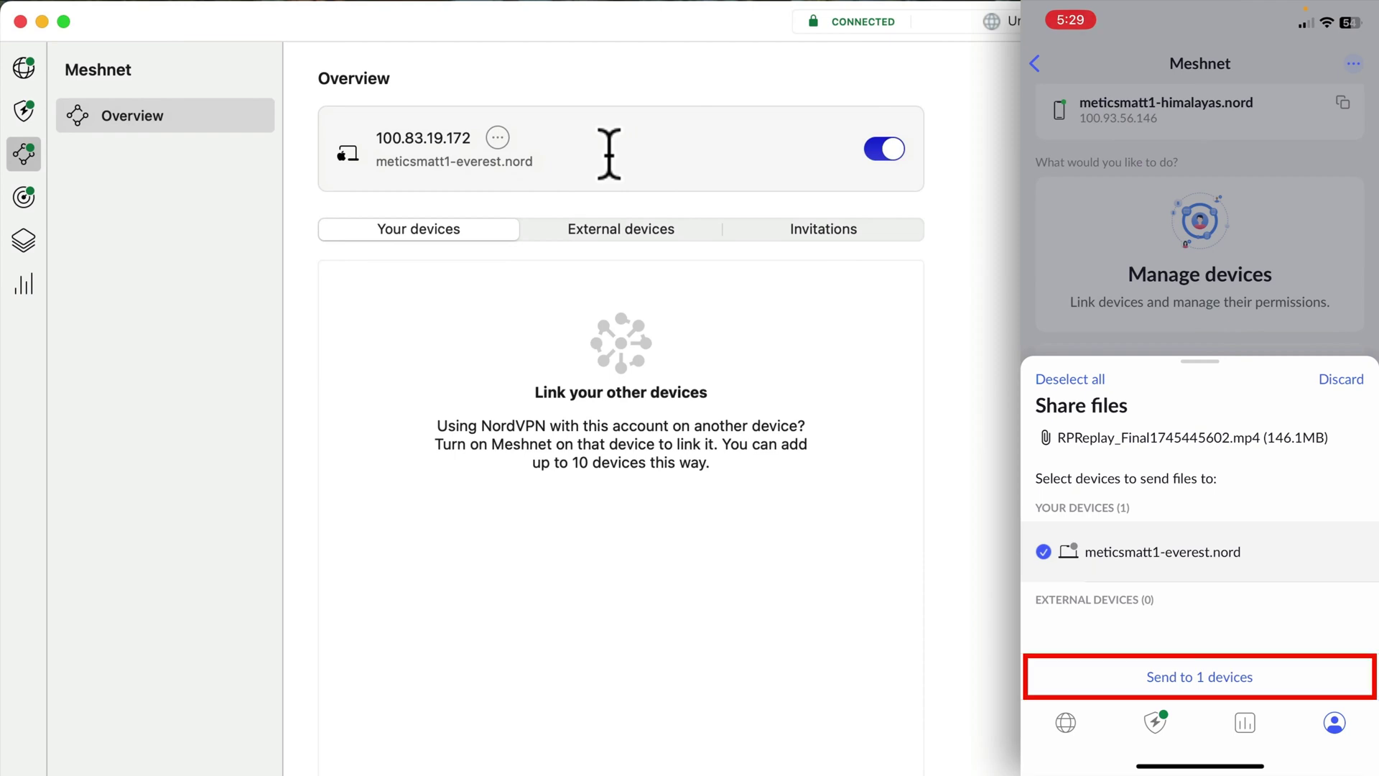
{"action": "left_click", "coordinate": [1200, 677]}
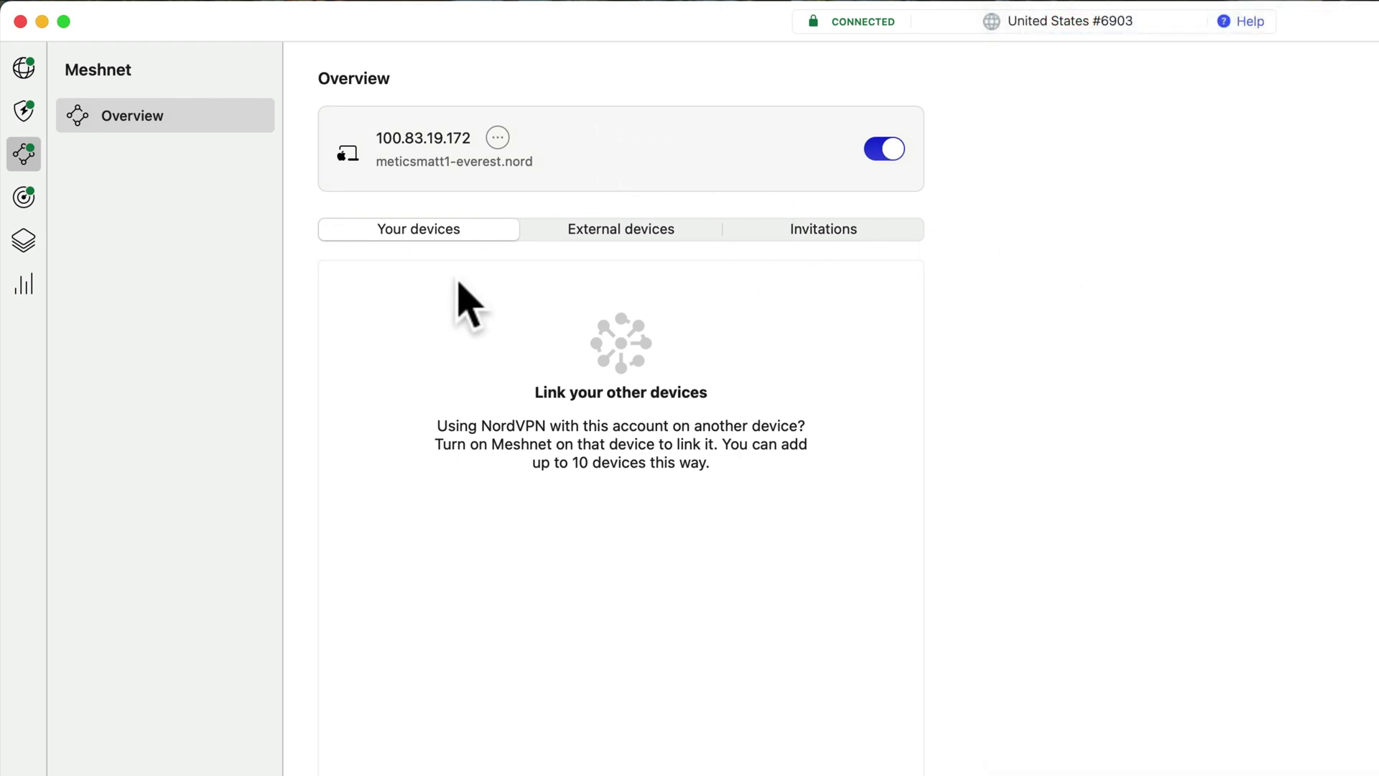
Step: Glance at the server map on the Mac, then return to the Meshnet overview
{"action": "left_click", "coordinate": [31, 68]}
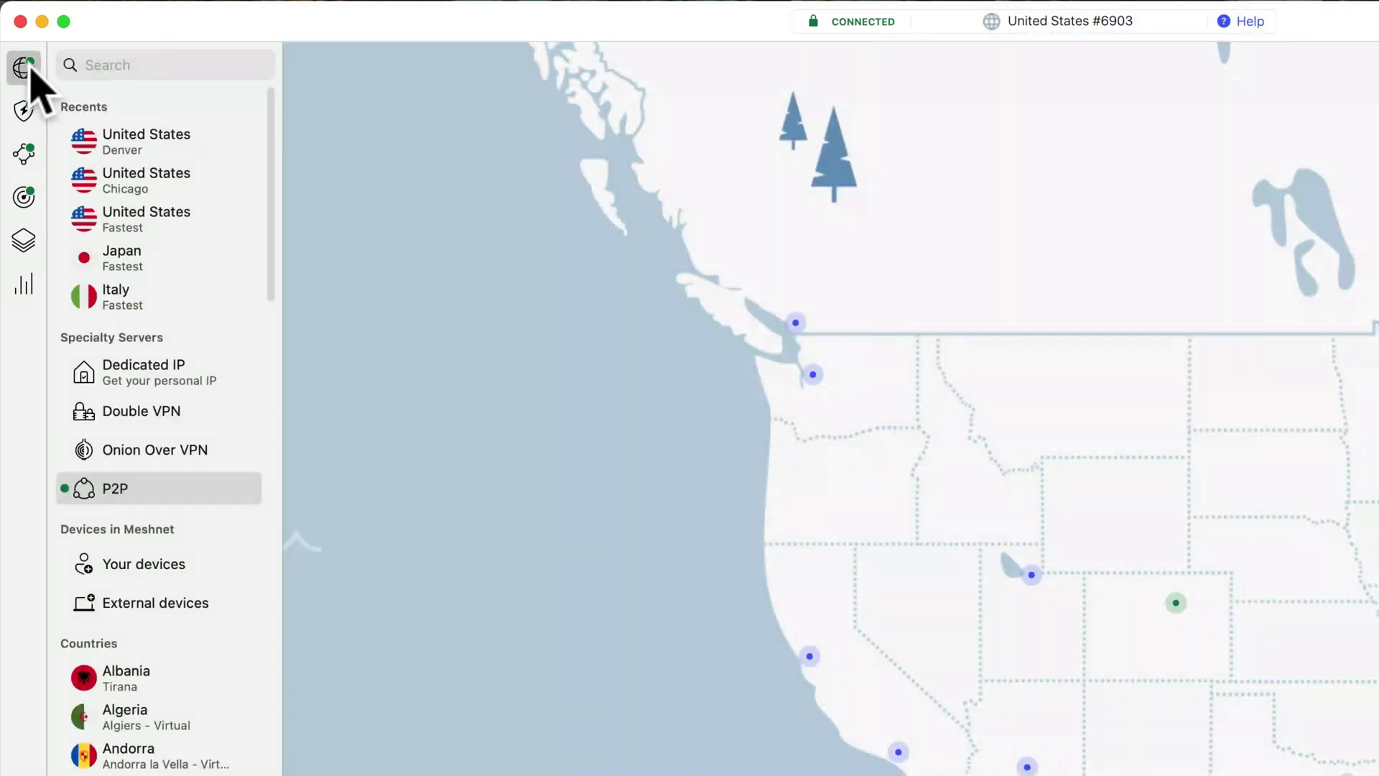
{"action": "left_click", "coordinate": [24, 153]}
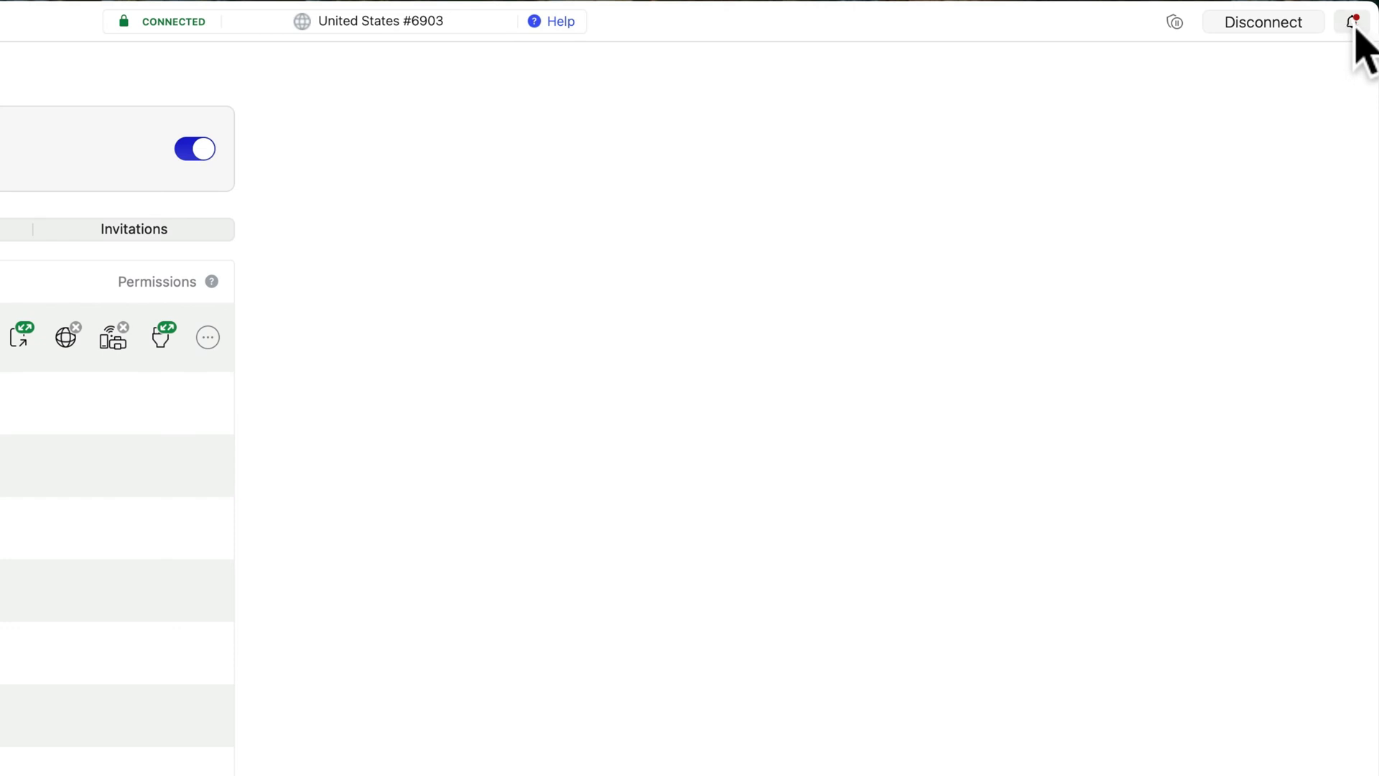
Step: From the notifications, review the iPhone's Meshnet file transfer and accept the incoming video
{"action": "left_click", "coordinate": [1352, 22]}
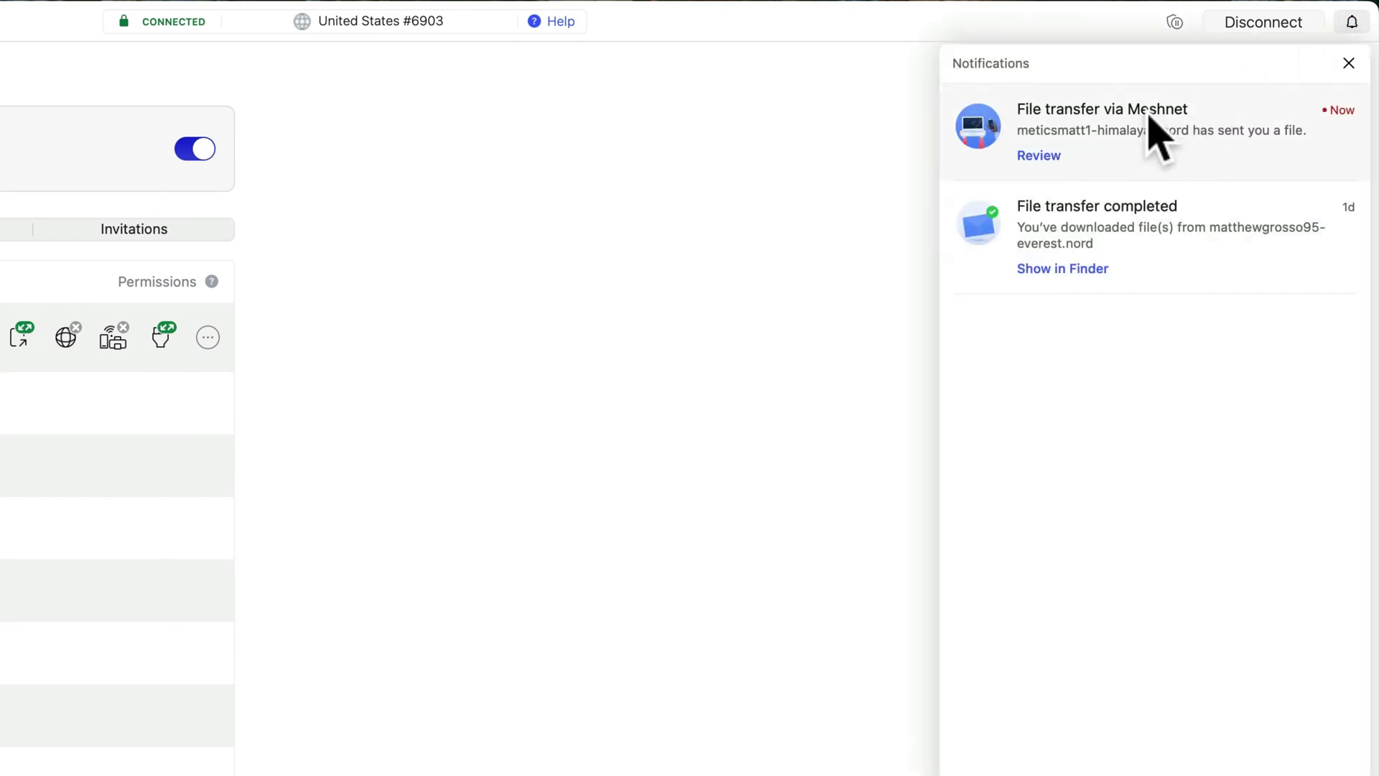
{"action": "left_click", "coordinate": [1040, 156]}
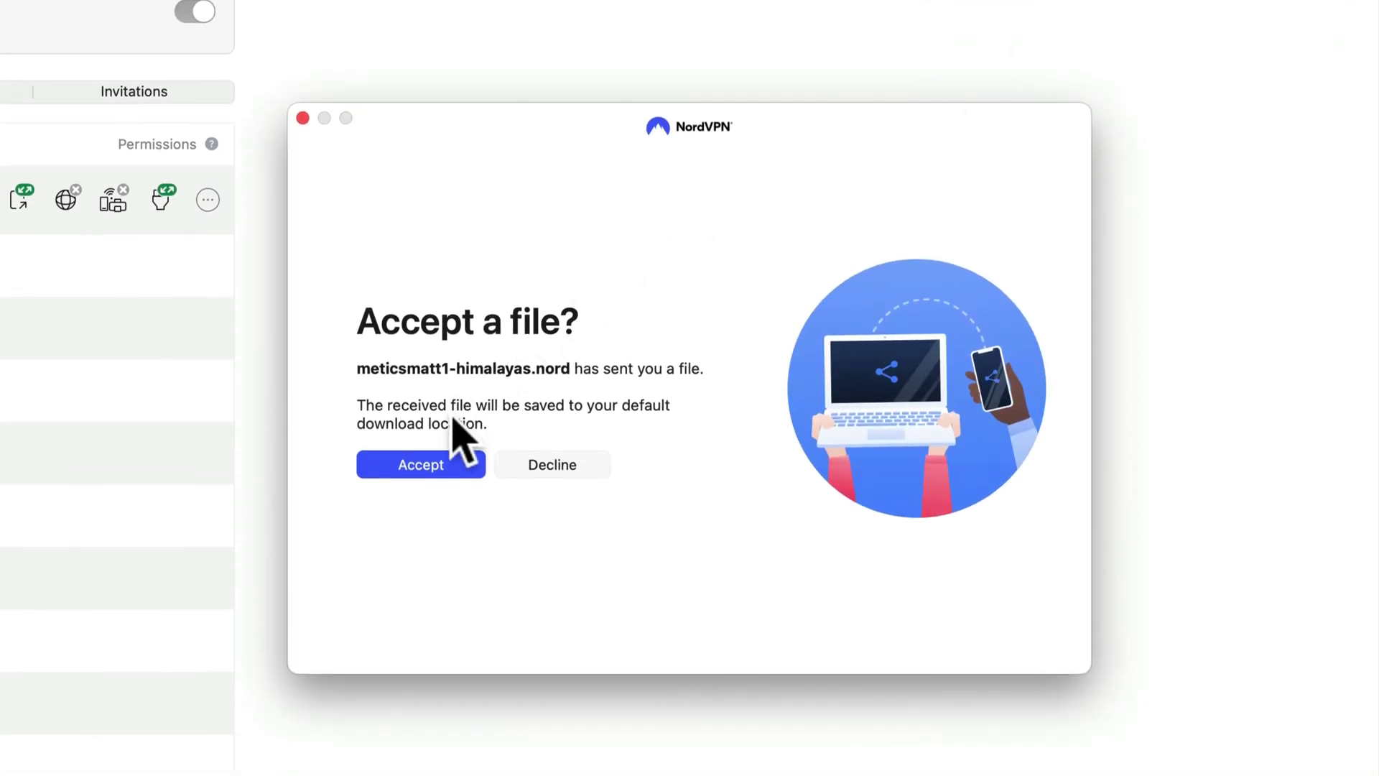
{"action": "left_click", "coordinate": [441, 470]}
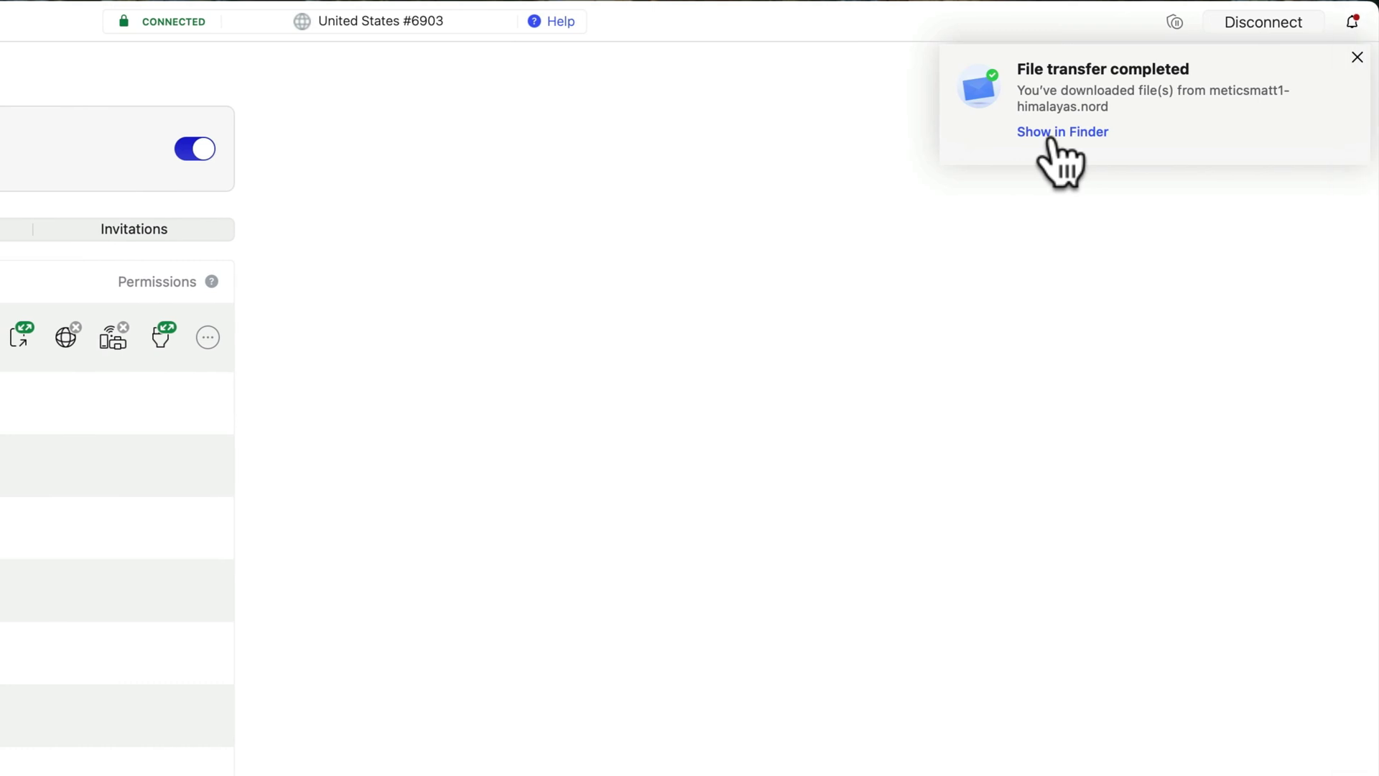
Step: Reveal RPReplay_Final1745445602.mp4 in Downloads, Quick Look it, then close the preview and Finder window
{"action": "left_click", "coordinate": [1050, 138]}
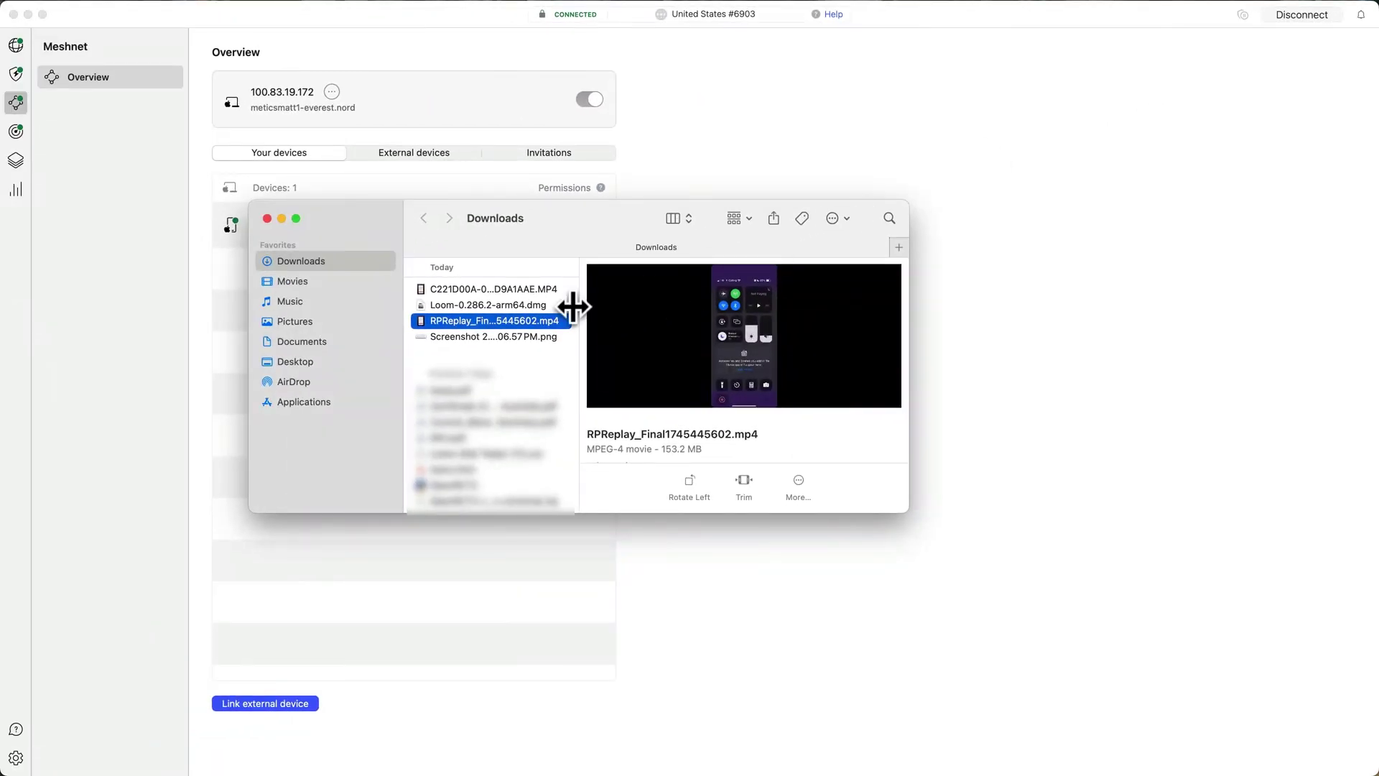
{"action": "key", "text": "space"}
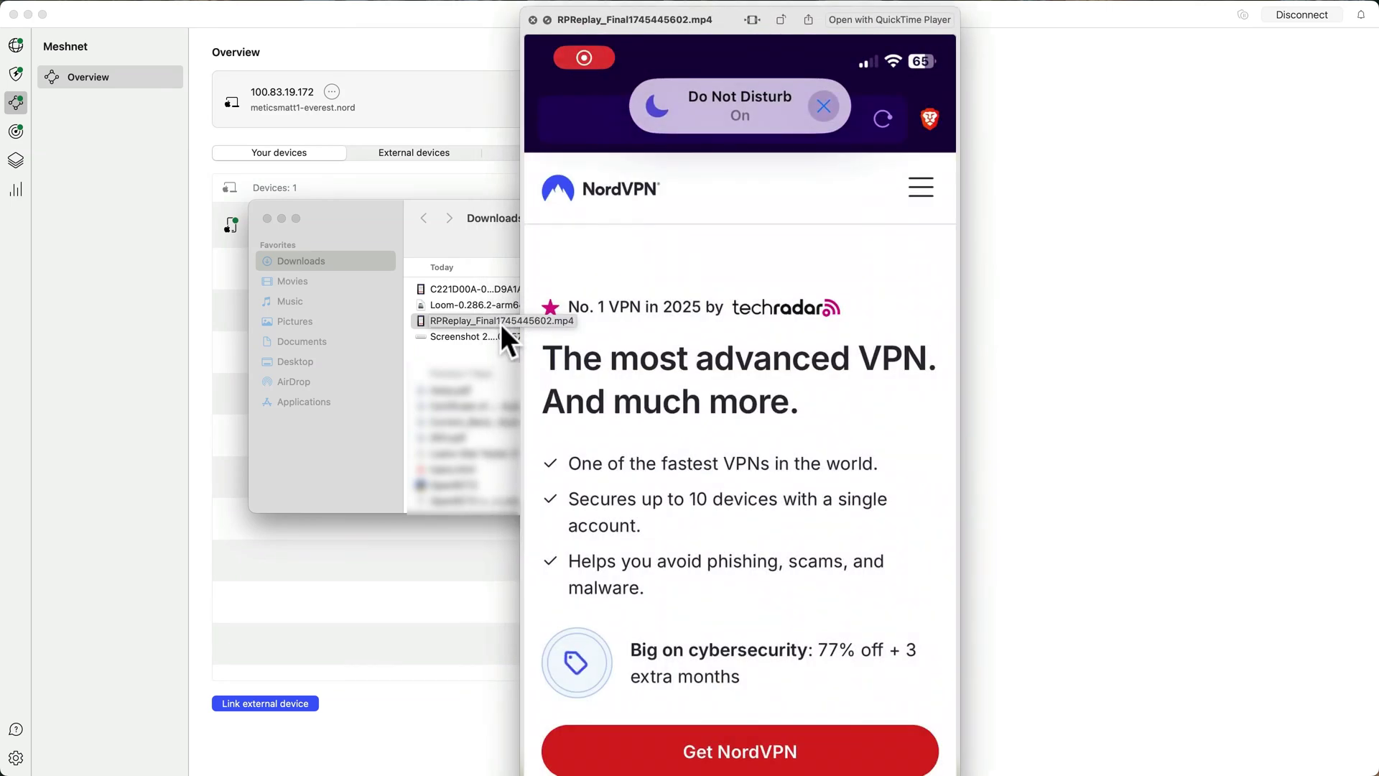
{"action": "key", "text": "space"}
{"action": "key", "text": "super+w"}
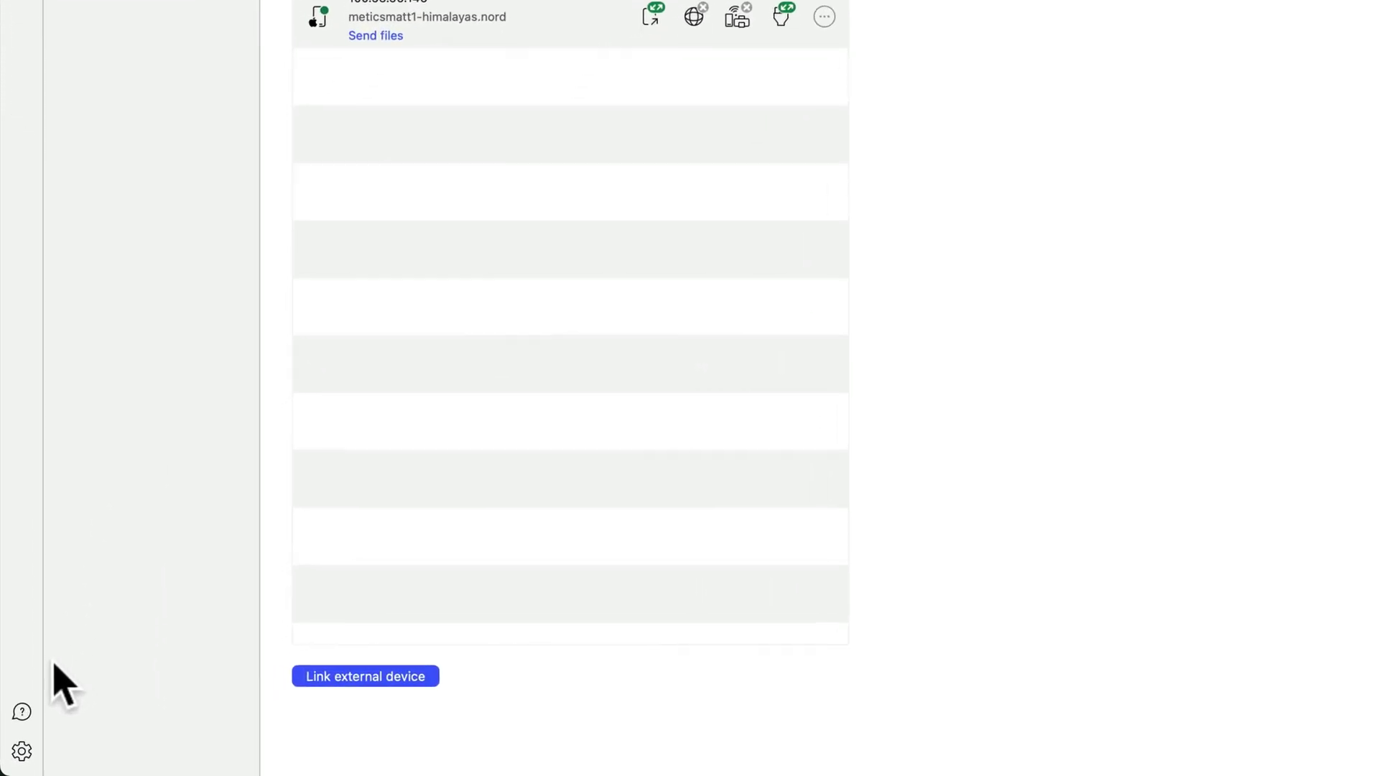
Step: Search the NordVPN Knowledge Base for 'meshnet' and browse the 18 results
{"action": "left_click", "coordinate": [24, 712]}
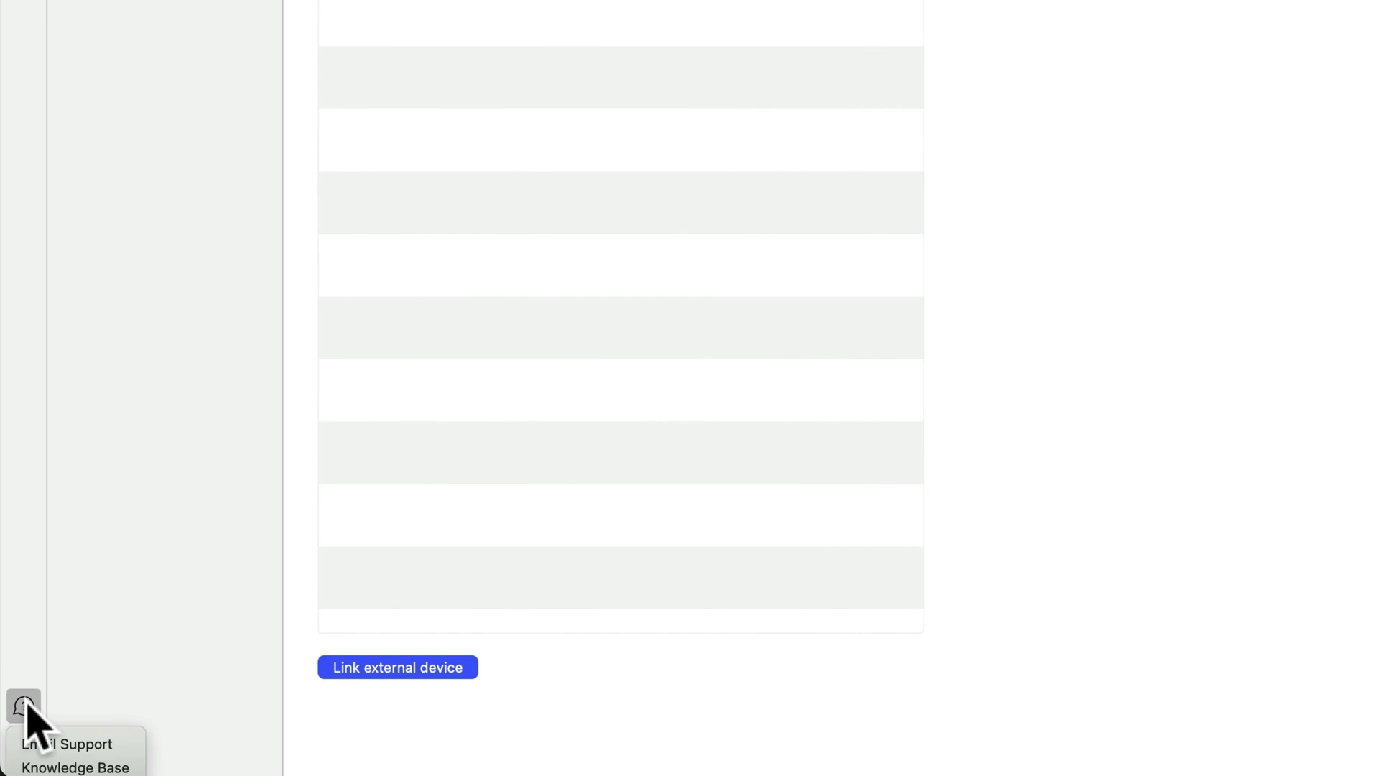
{"action": "left_click", "coordinate": [71, 767]}
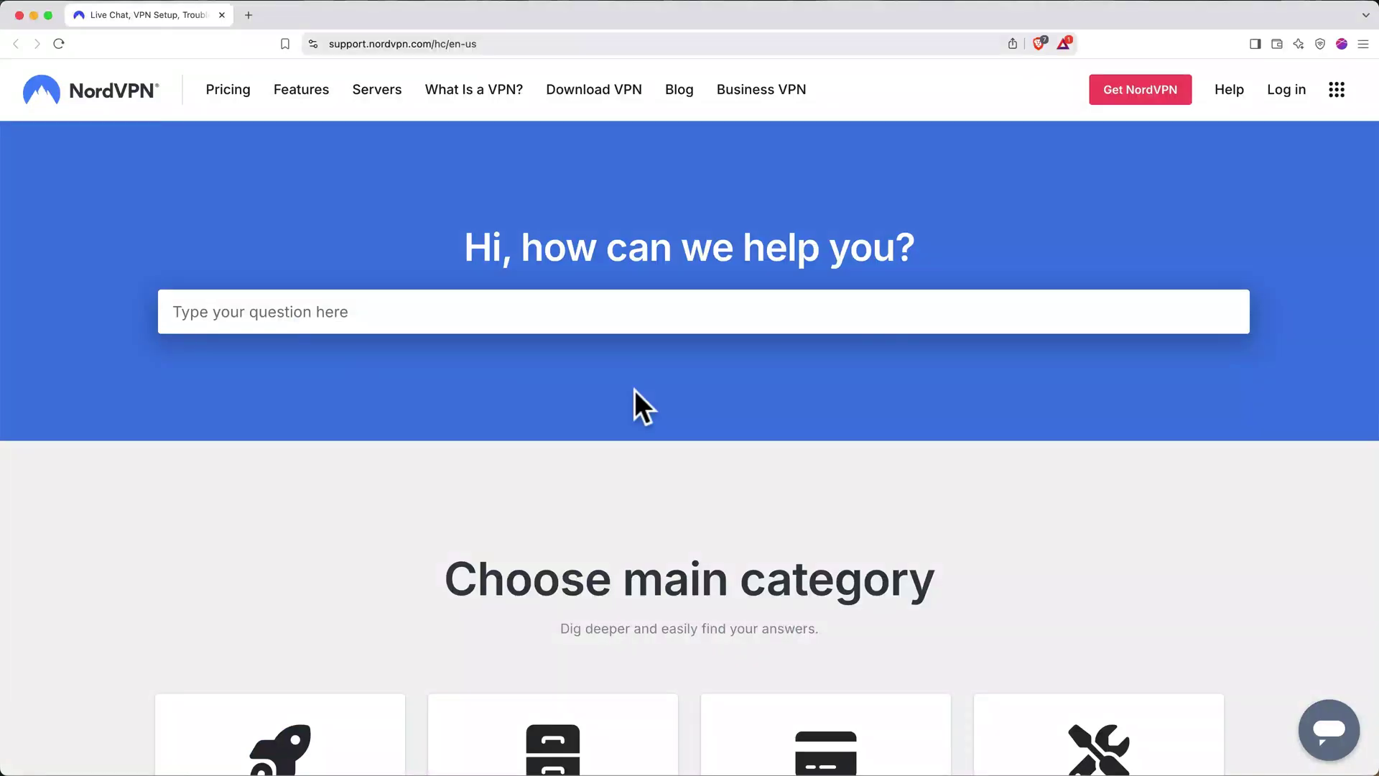
{"action": "left_click", "coordinate": [621, 317]}
{"action": "type", "text": "meshnet"}
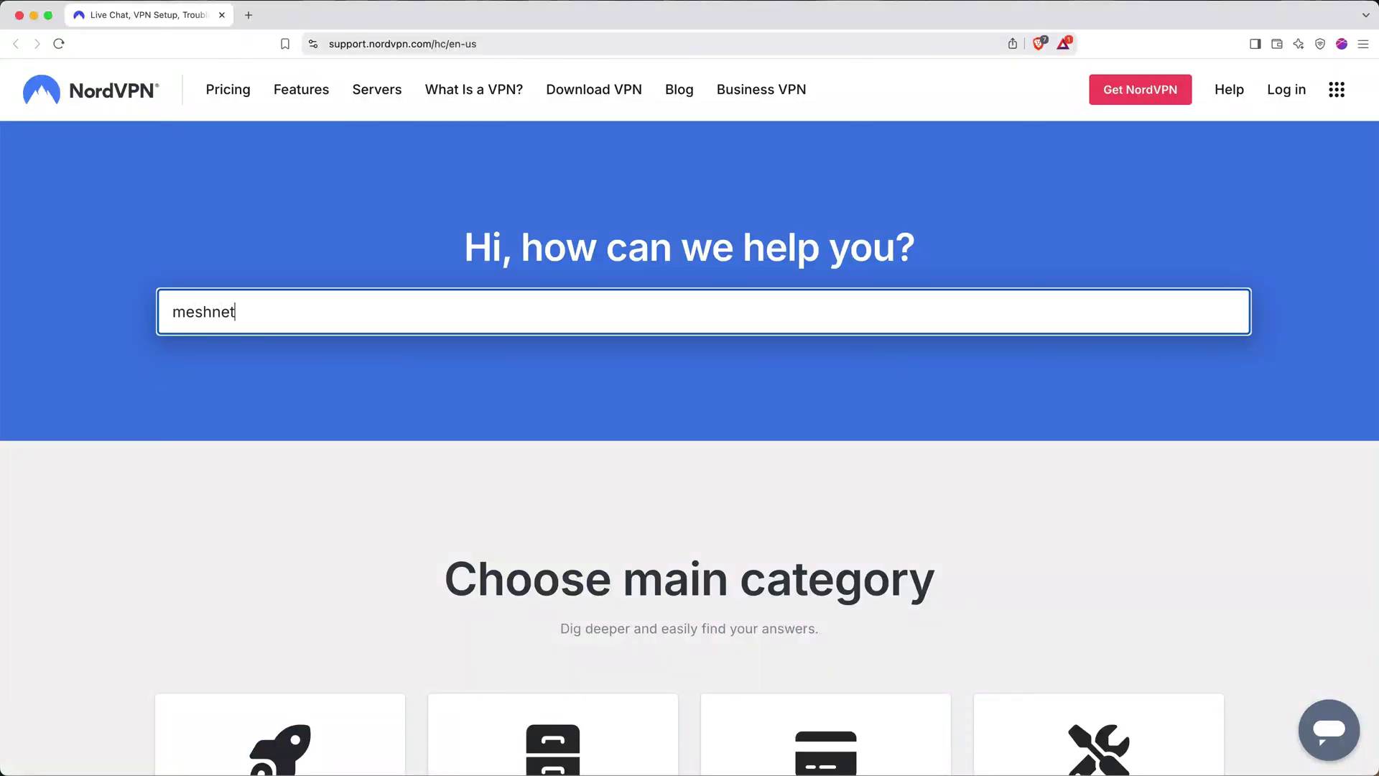
{"action": "key", "text": "Return"}
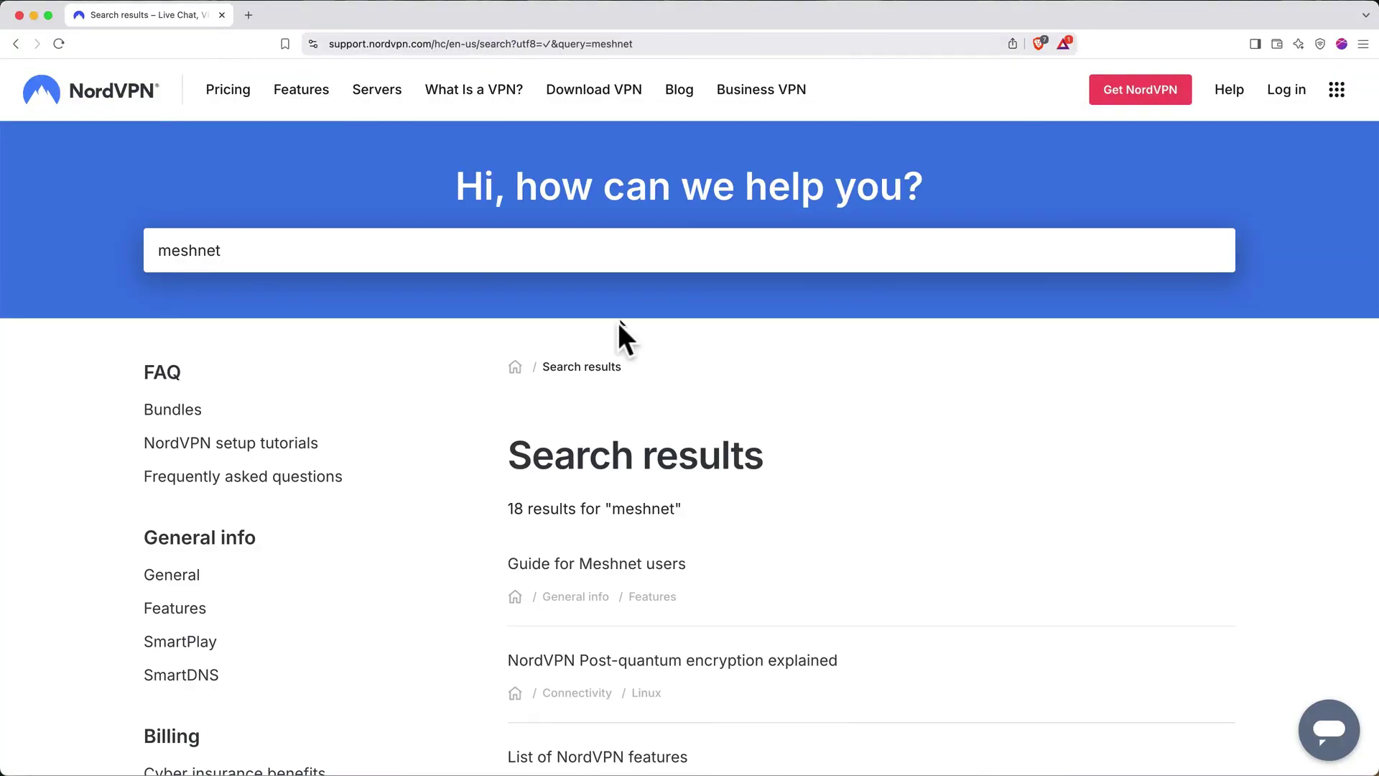
{"action": "scroll", "coordinate": [493, 501], "scroll_direction": "down", "scroll_amount": 2}
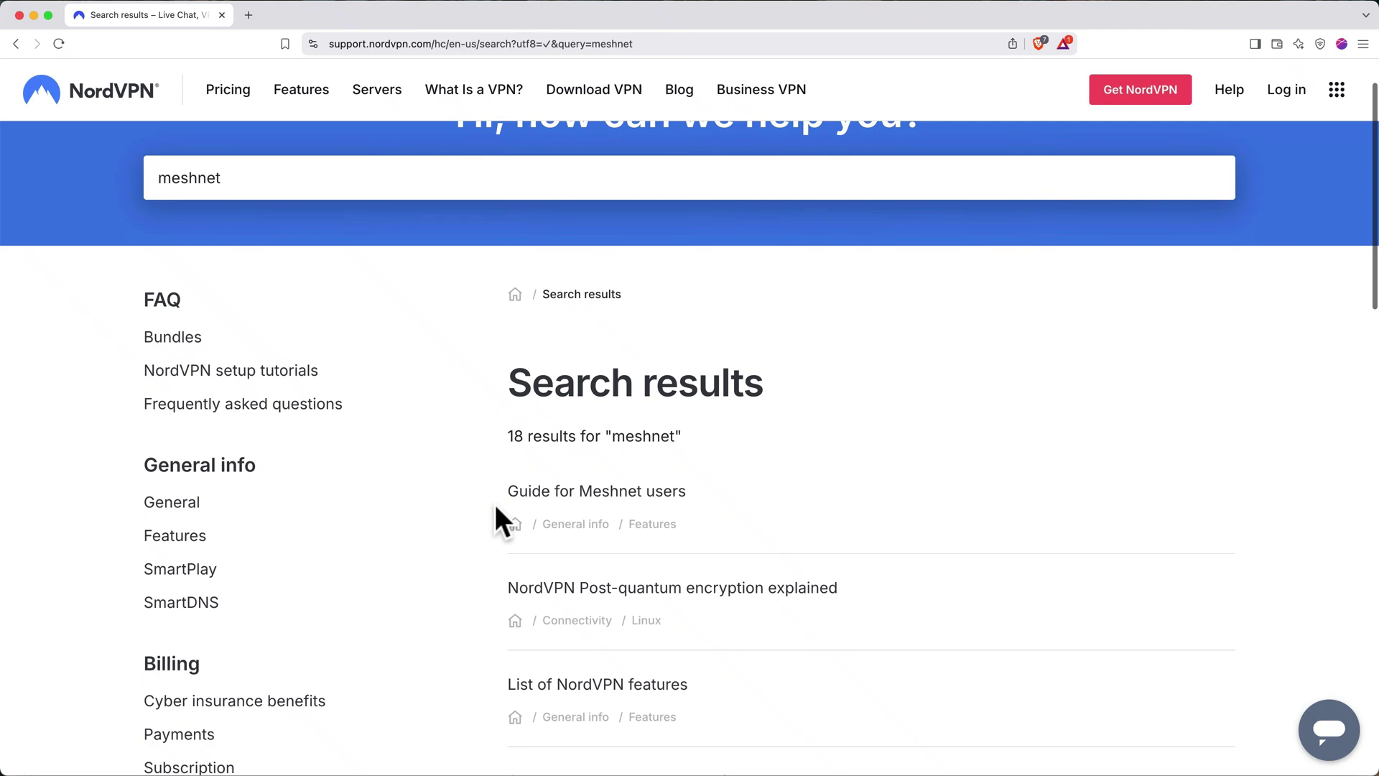
Step: Open the 'Guide for Meshnet users' article and scroll down to the Meshnet documentation link
{"action": "left_click", "coordinate": [559, 494]}
{"action": "scroll", "coordinate": [557, 489], "scroll_direction": "down", "scroll_amount": 7}
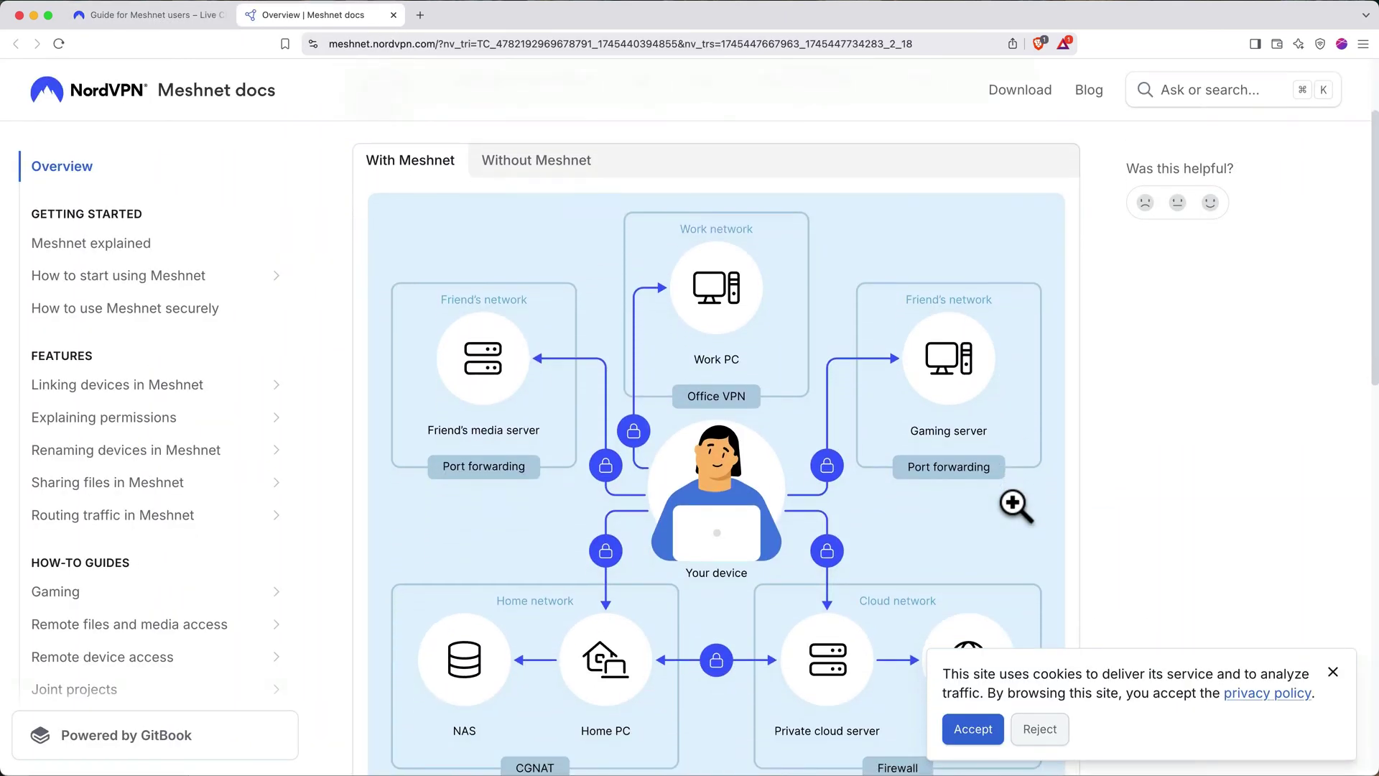
{"action": "scroll", "coordinate": [214, 596], "scroll_direction": "down", "scroll_amount": 1}
{"action": "scroll", "coordinate": [214, 607], "scroll_direction": "down", "scroll_amount": 4}
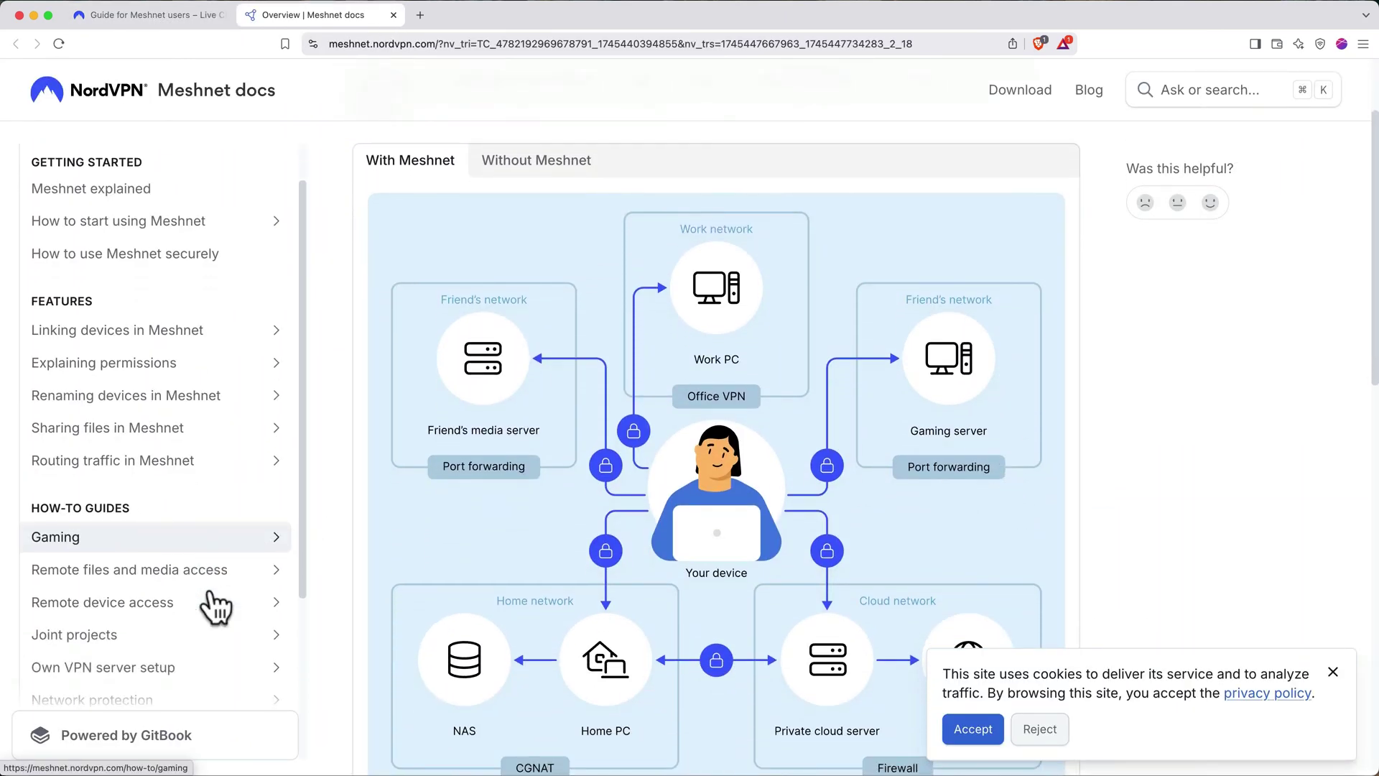
{"action": "scroll", "coordinate": [215, 607], "scroll_direction": "down", "scroll_amount": 1}
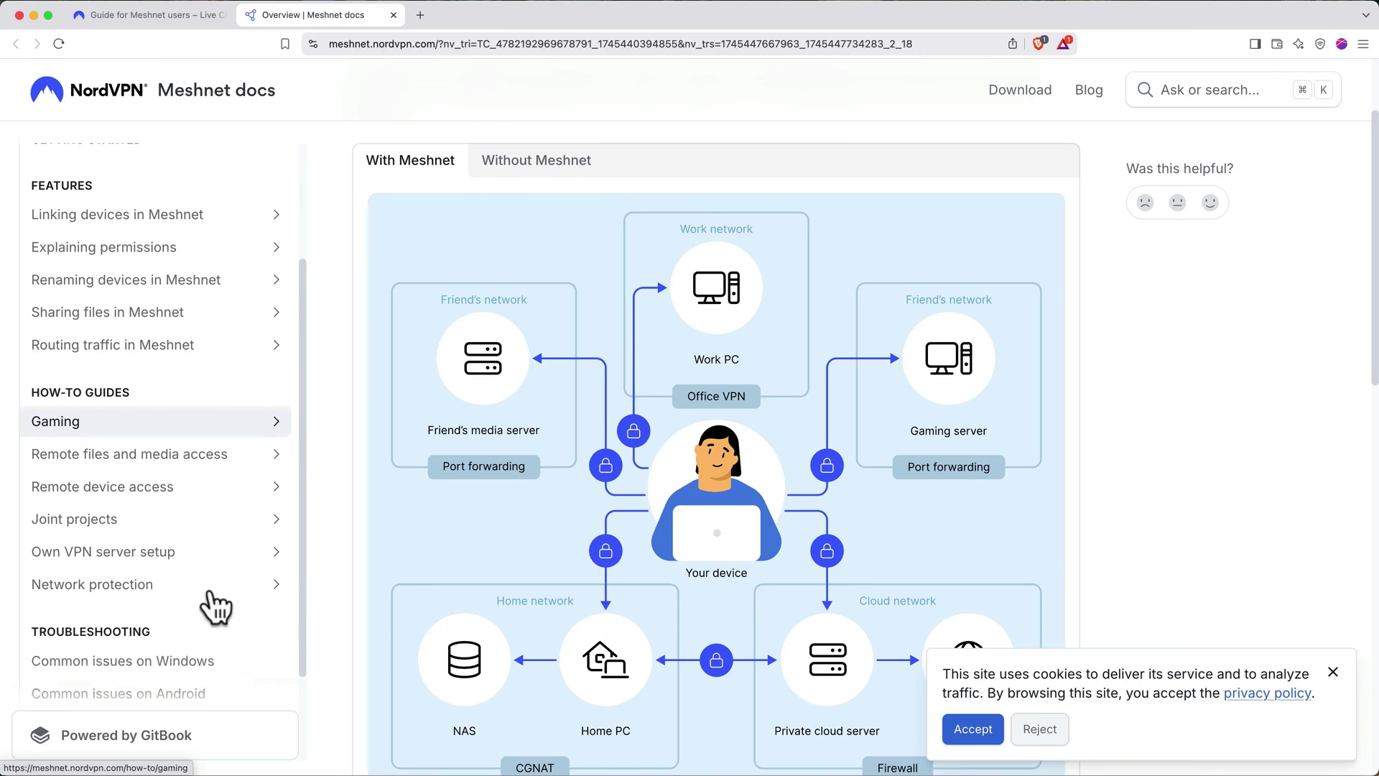